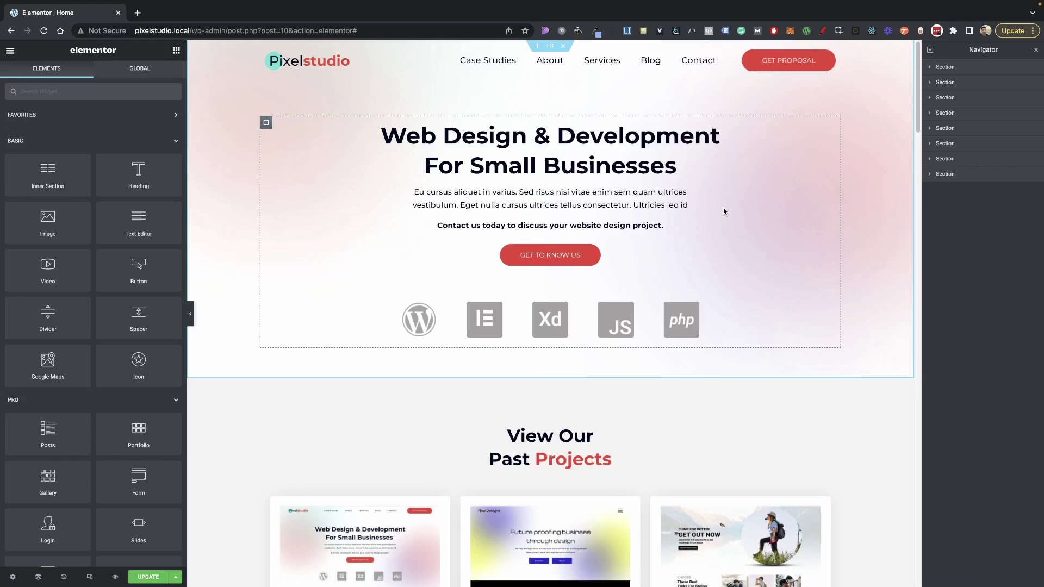
Scroll the page down to the area just above the Frequently Asked Questions section
scroll(724, 211, "down", 15)
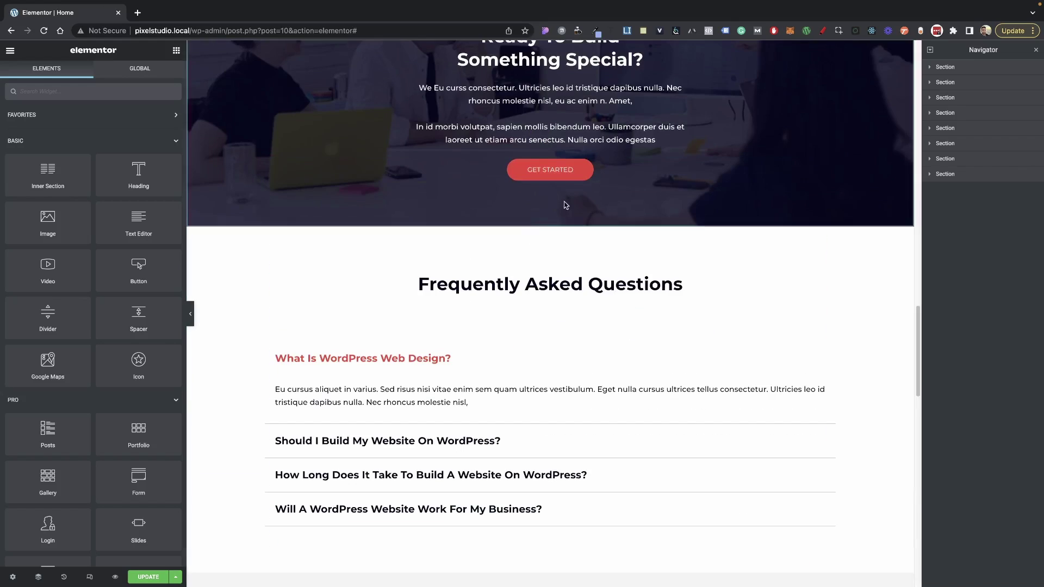
Insert a new section above the FAQ with a three equal-column structure
left_click(538, 227)
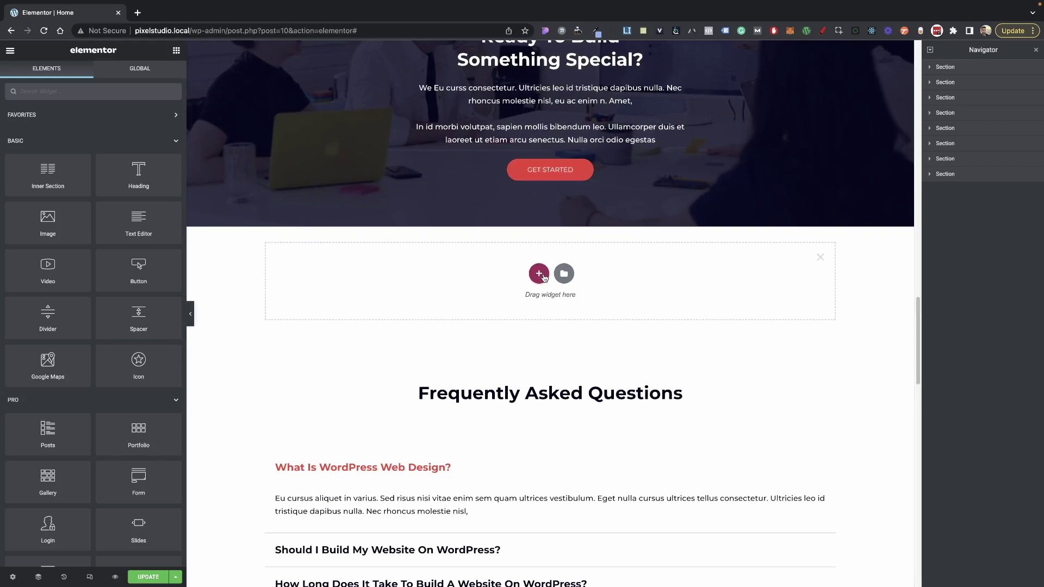
left_click(539, 274)
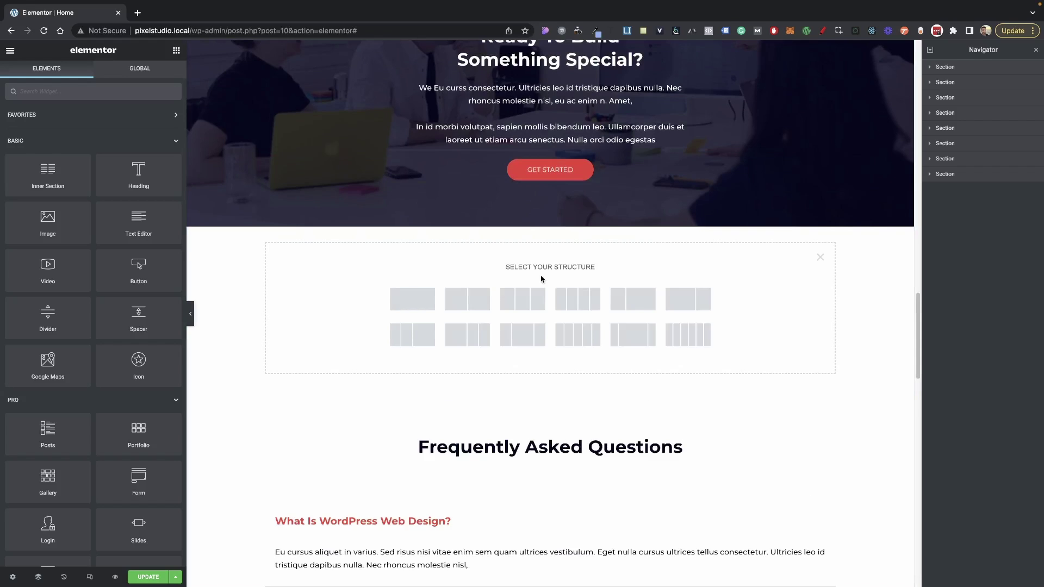
left_click(518, 298)
Unlink the section padding and set top padding to 4, other sides 0
left_click(152, 77)
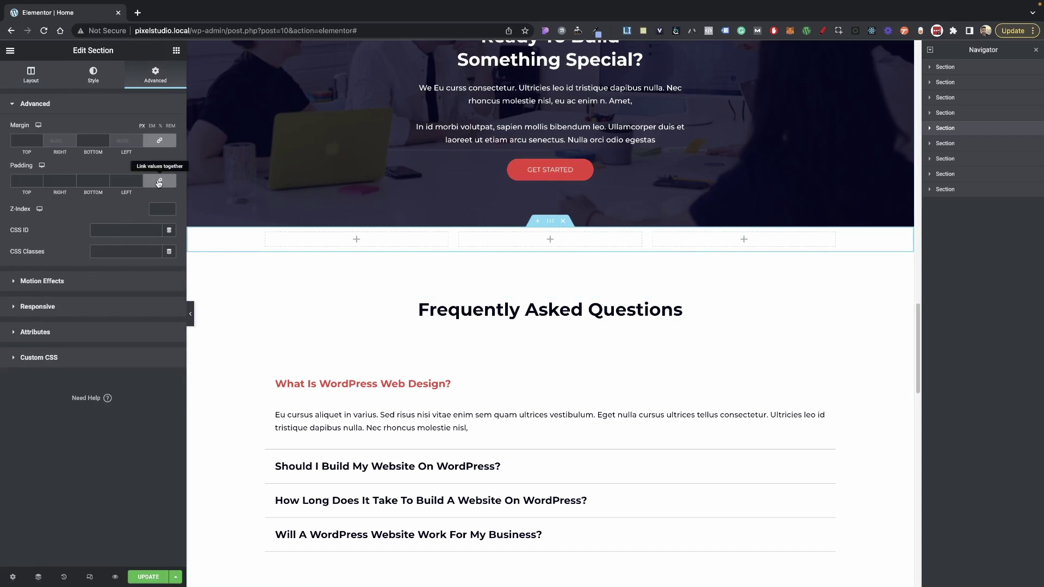
left_click(156, 182)
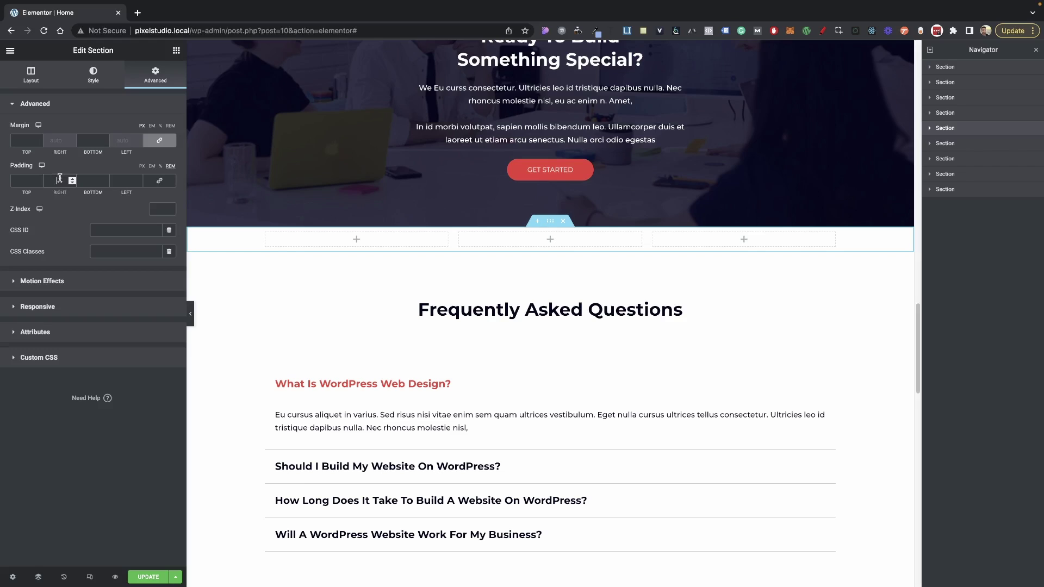
left_click(36, 180)
type("4")
key("Tab")
key("Tab")
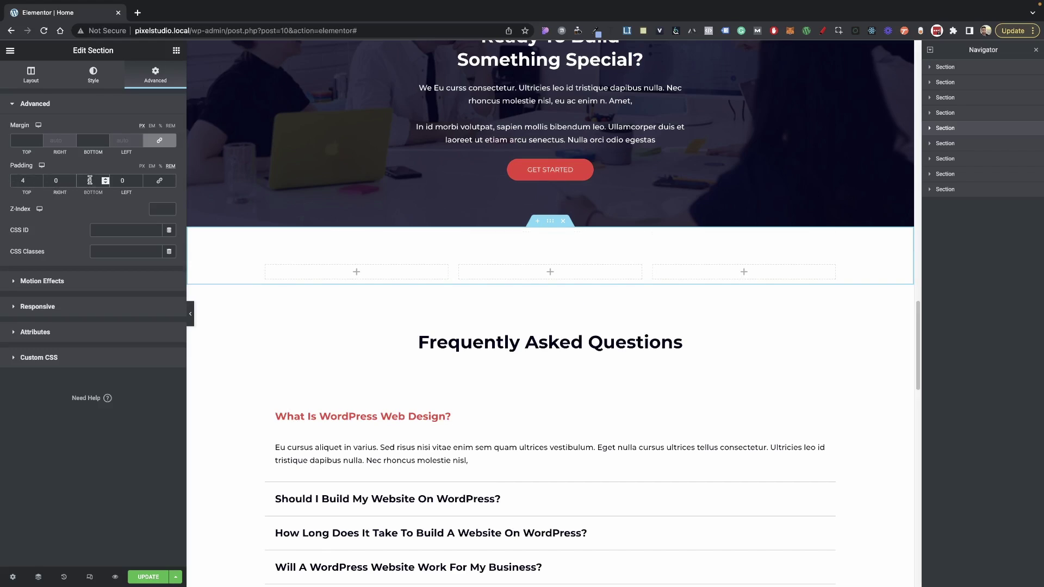
left_click(267, 265)
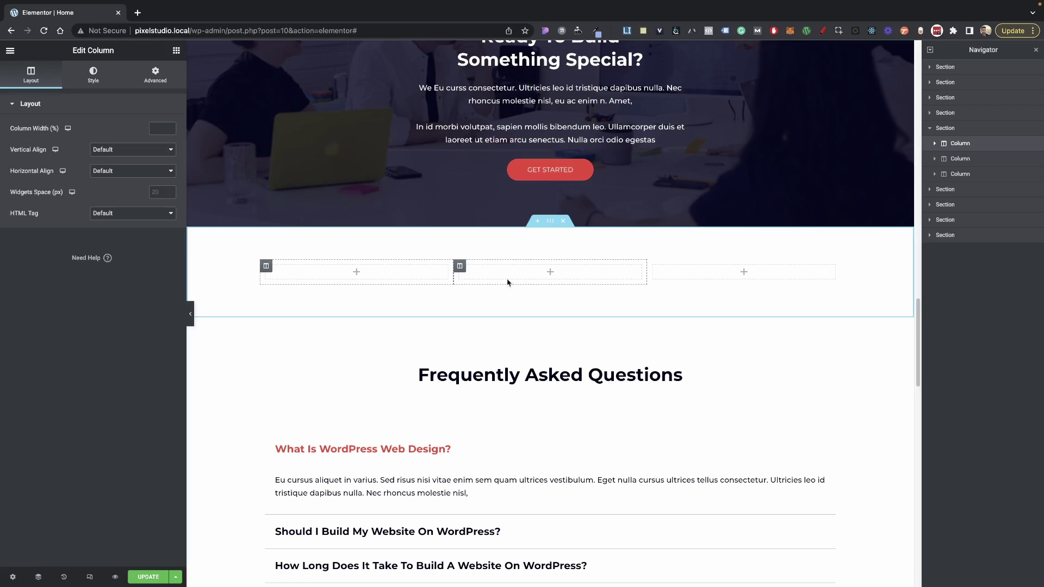
Add Heading, Text Editor and Button widgets to the first column
left_click(313, 271)
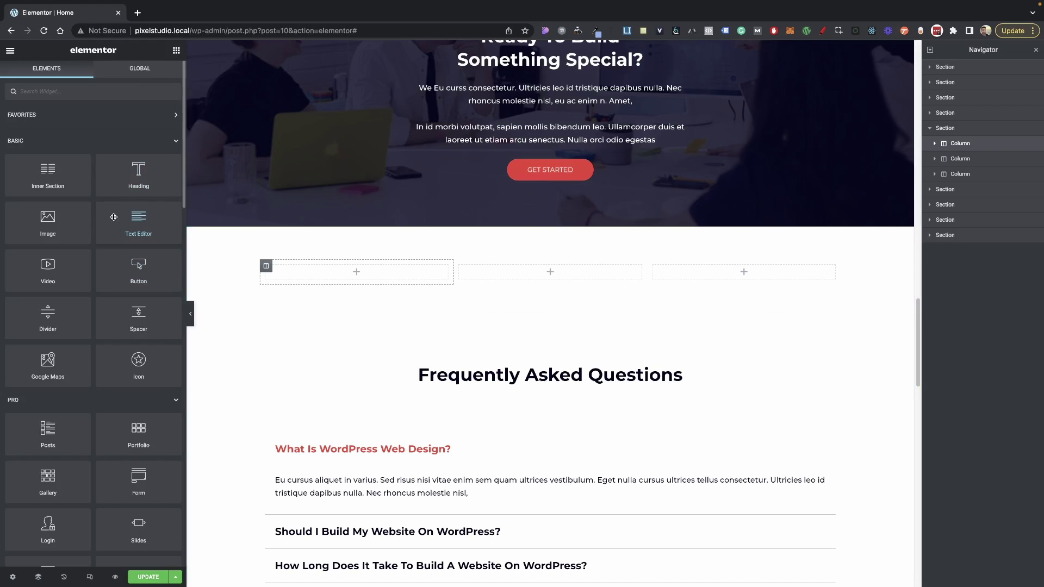
left_click_drag(142, 185, 308, 275)
left_click_drag(126, 229, 305, 303)
left_click_drag(136, 270, 356, 367)
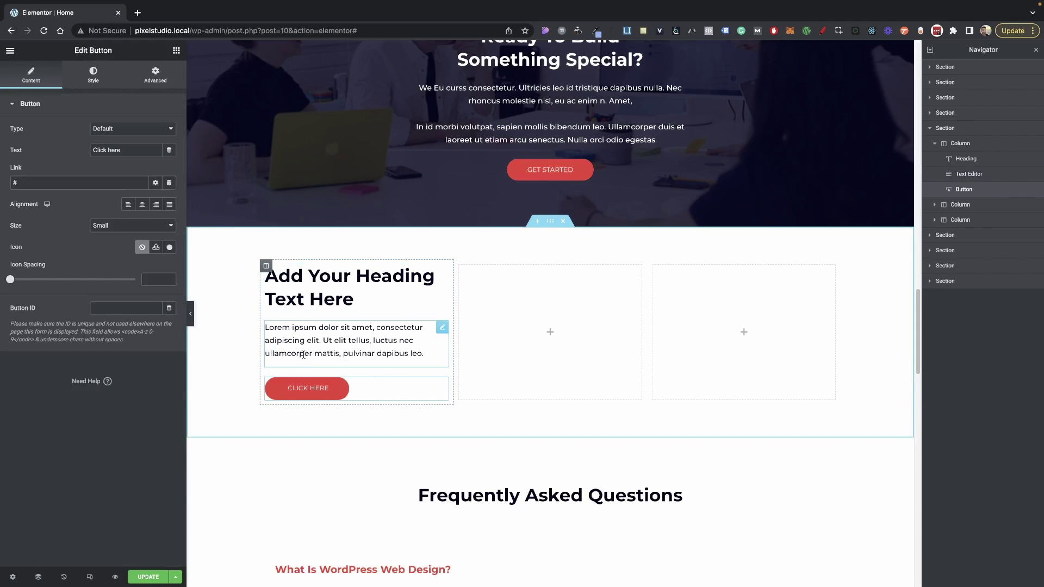
Center-align the button, paragraph and heading
left_click(142, 204)
left_click(424, 354)
left_click(91, 76)
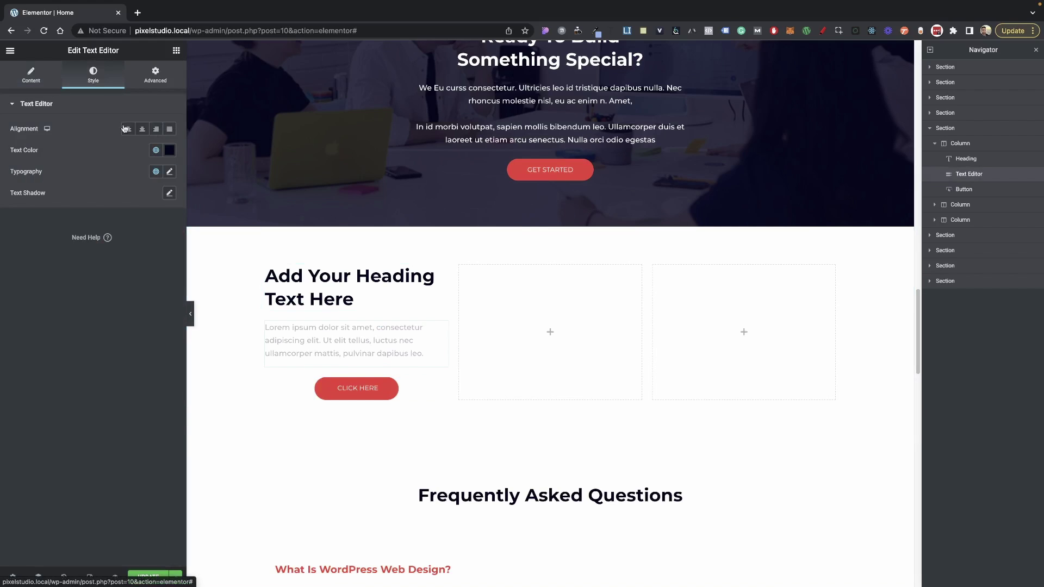
left_click(142, 129)
left_click(327, 278)
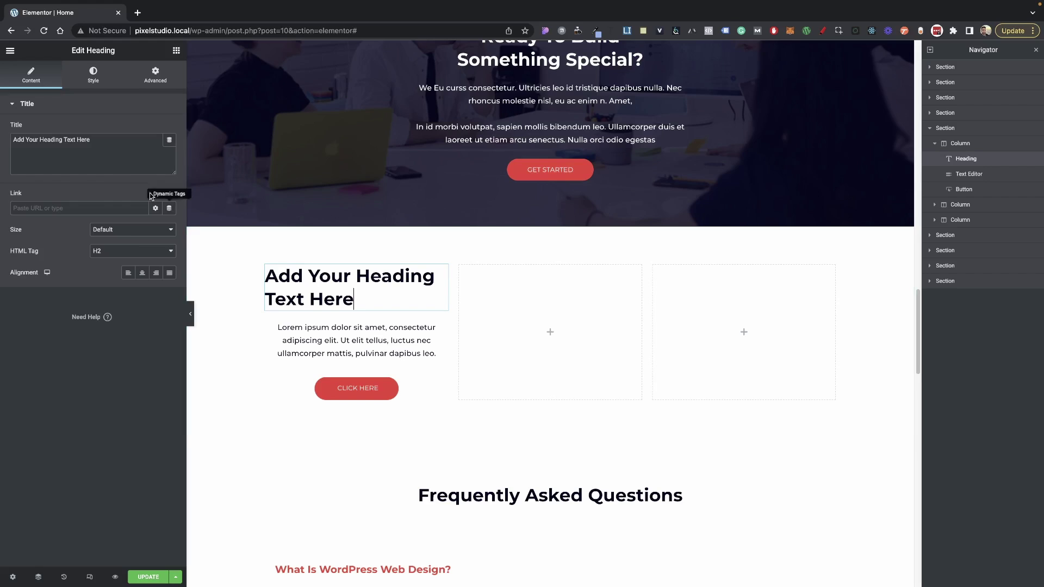
left_click(142, 272)
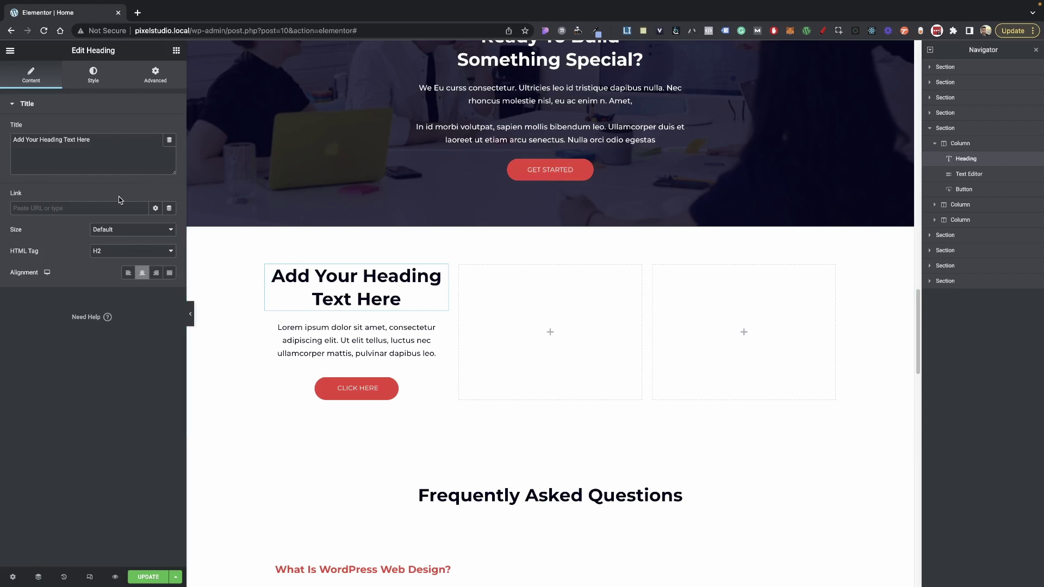
Set the heading's typography font size to 28
left_click(94, 76)
left_click(169, 150)
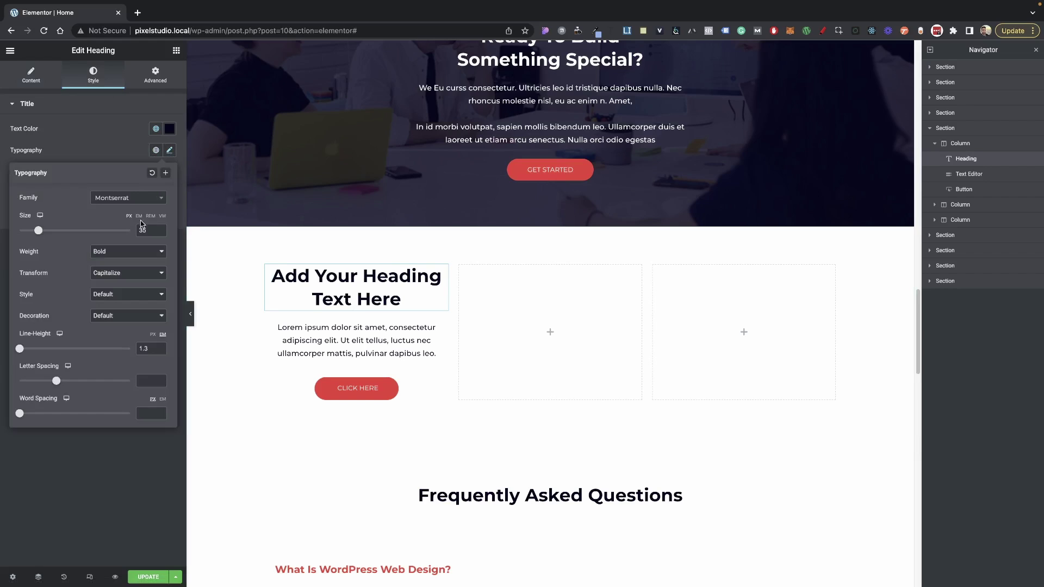
left_click_drag(147, 231, 136, 233)
type("28")
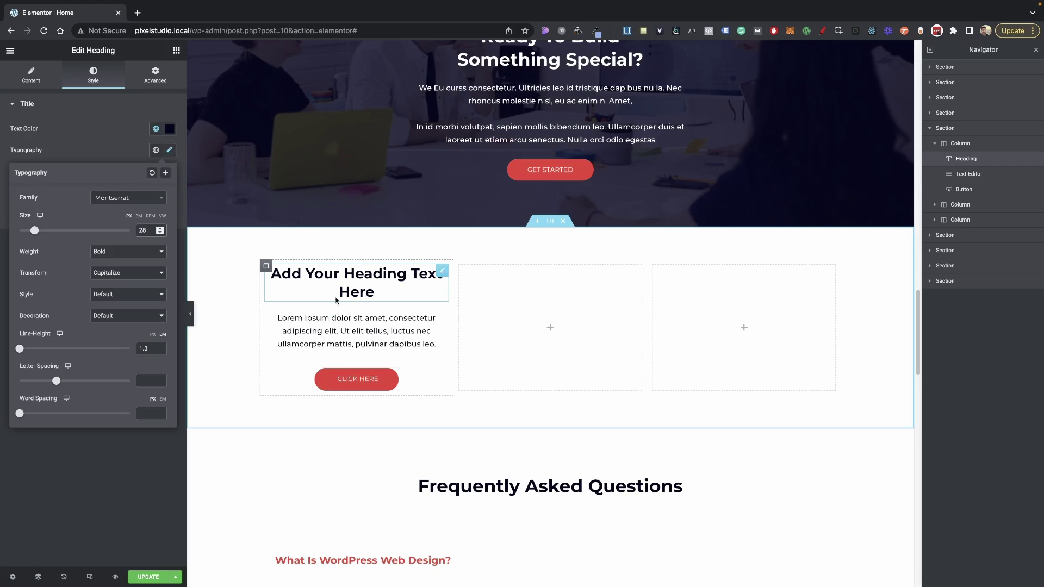
Give the heading the CSS class box-title
left_click(110, 145)
left_click(152, 79)
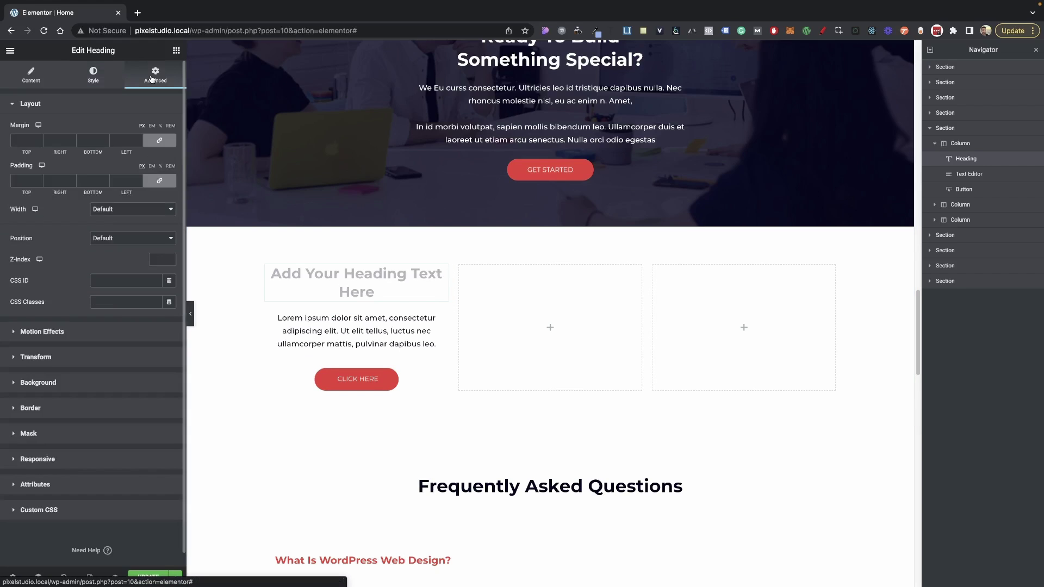
left_click(119, 301)
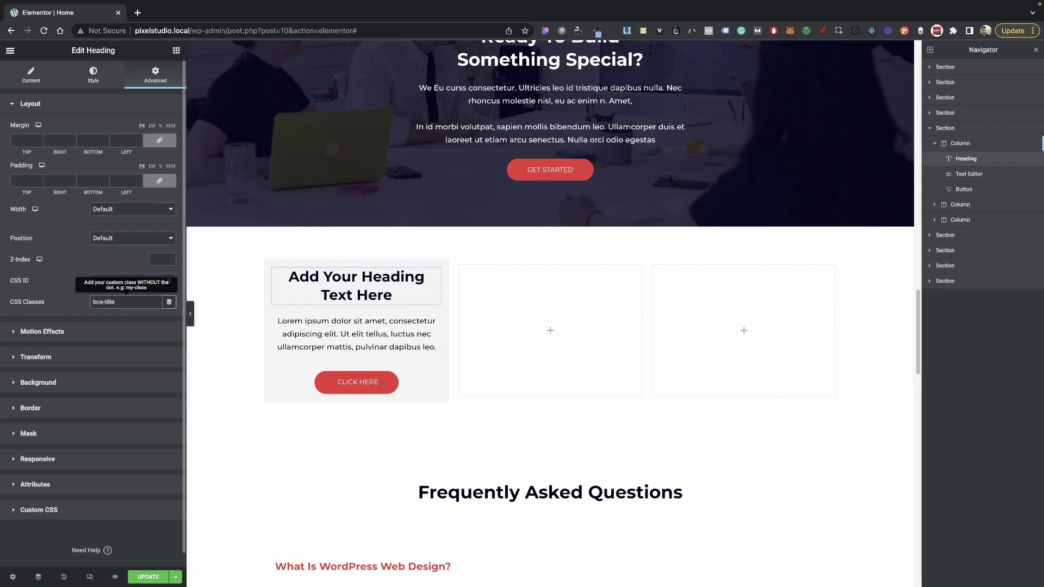
Start entering the box-description CSS class on the paragraph
left_click(356, 332)
left_click(158, 80)
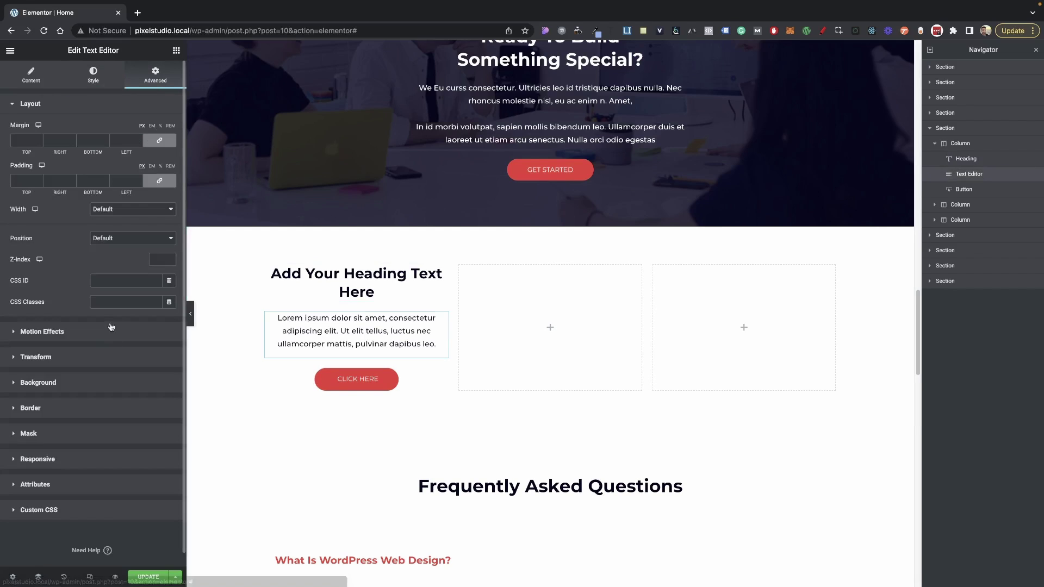
left_click(117, 304)
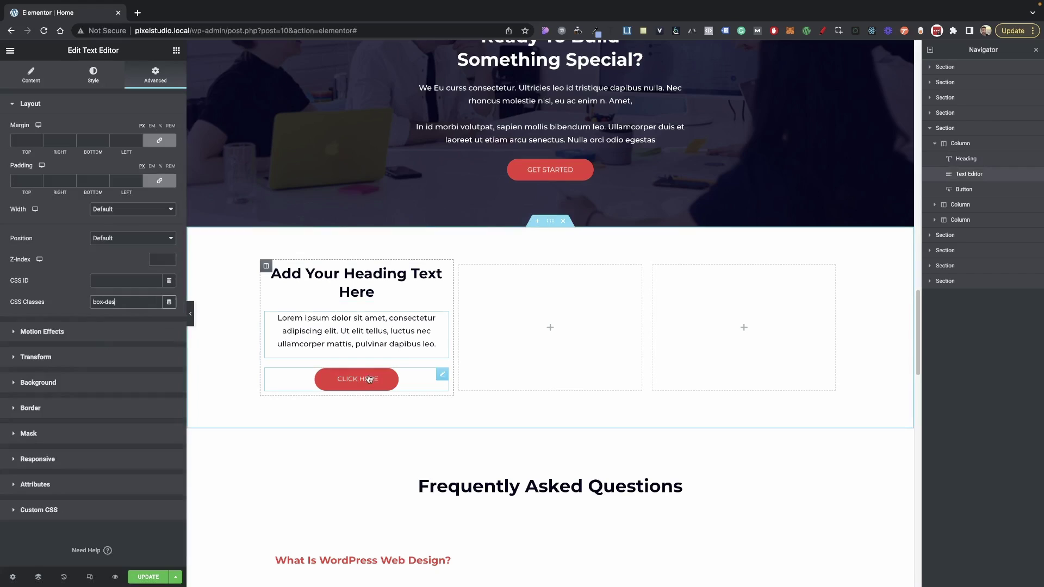
Give the first column a classic background using the Grey global colour
left_click(413, 382)
left_click(266, 267)
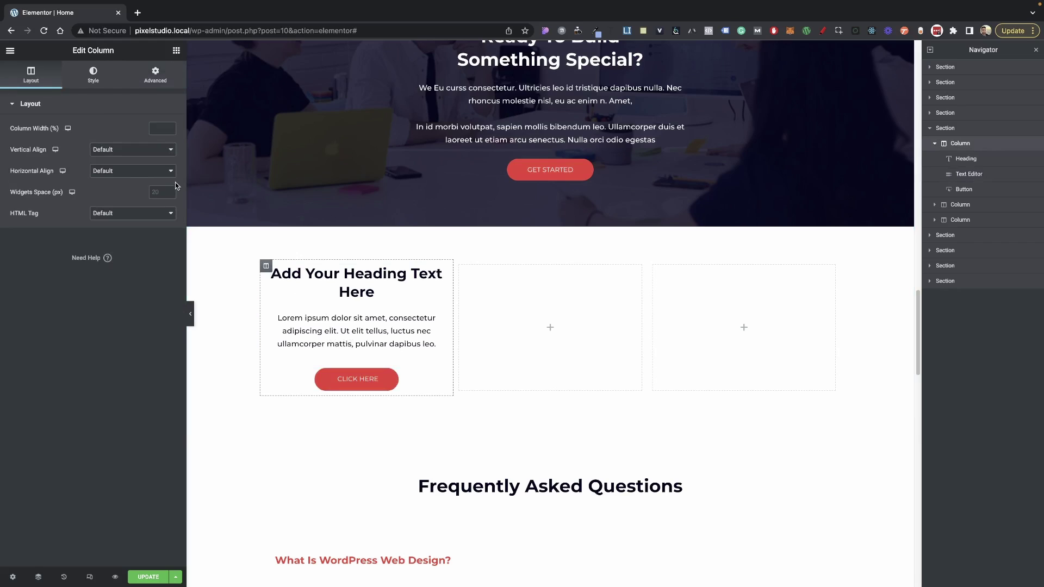
left_click(94, 86)
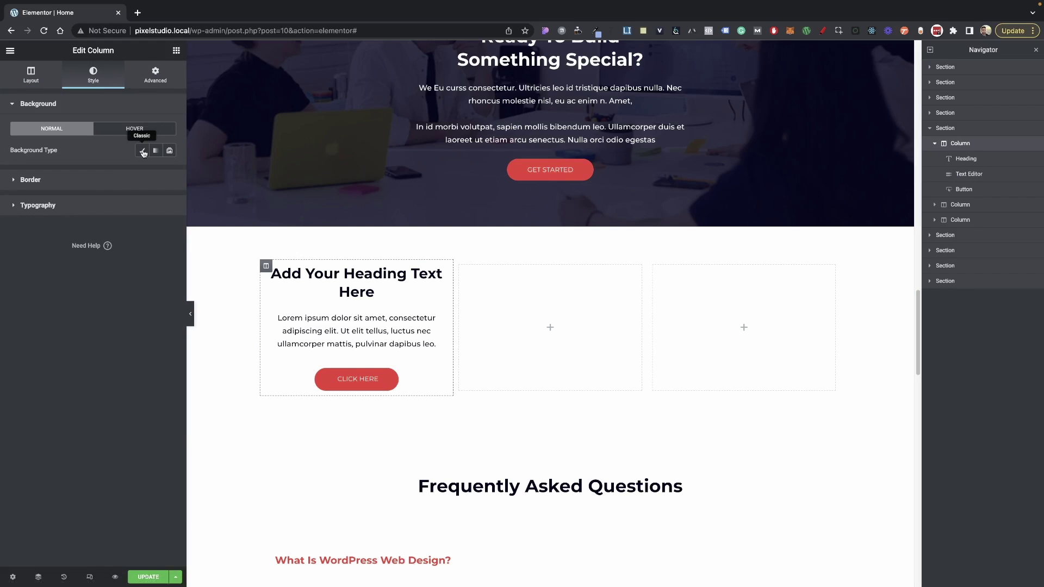
left_click(141, 150)
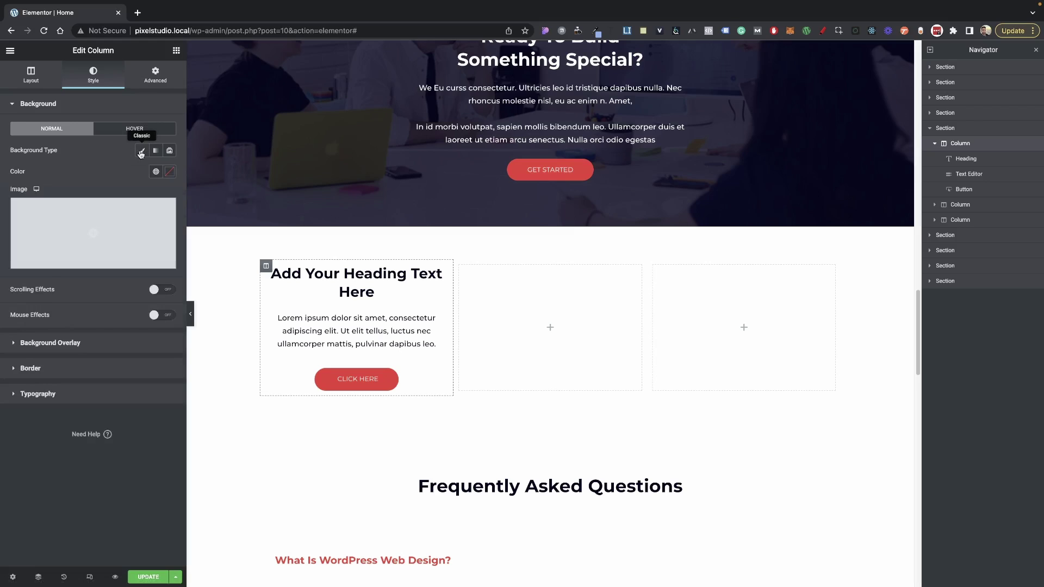
left_click(169, 172)
left_click(156, 173)
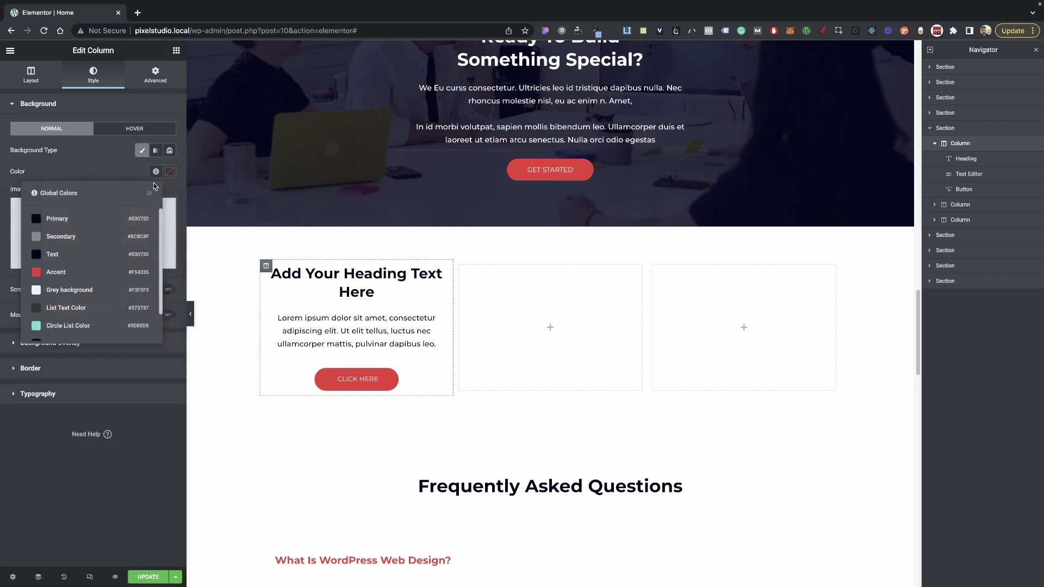
left_click(100, 291)
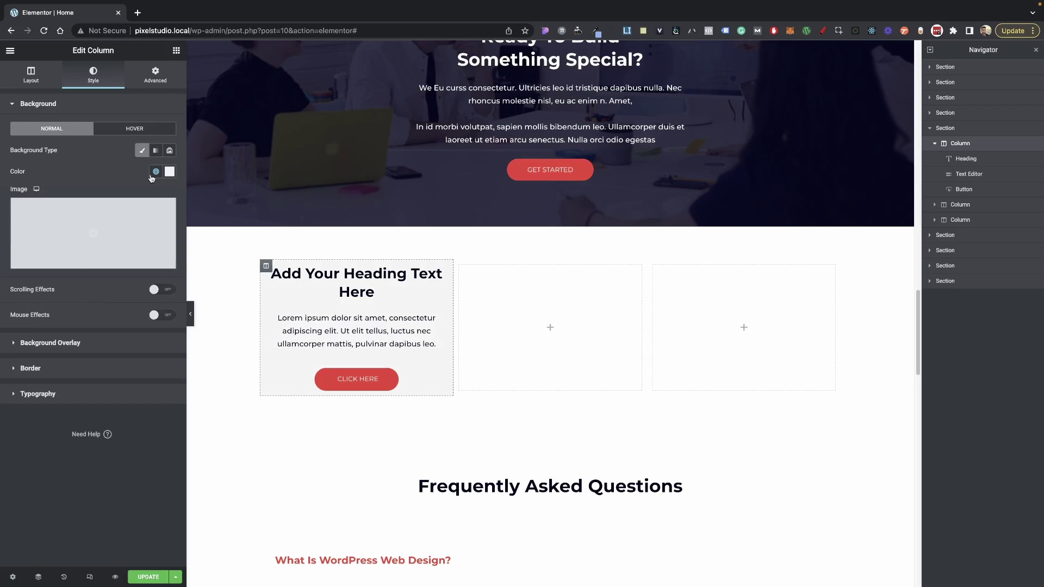
left_click(169, 172)
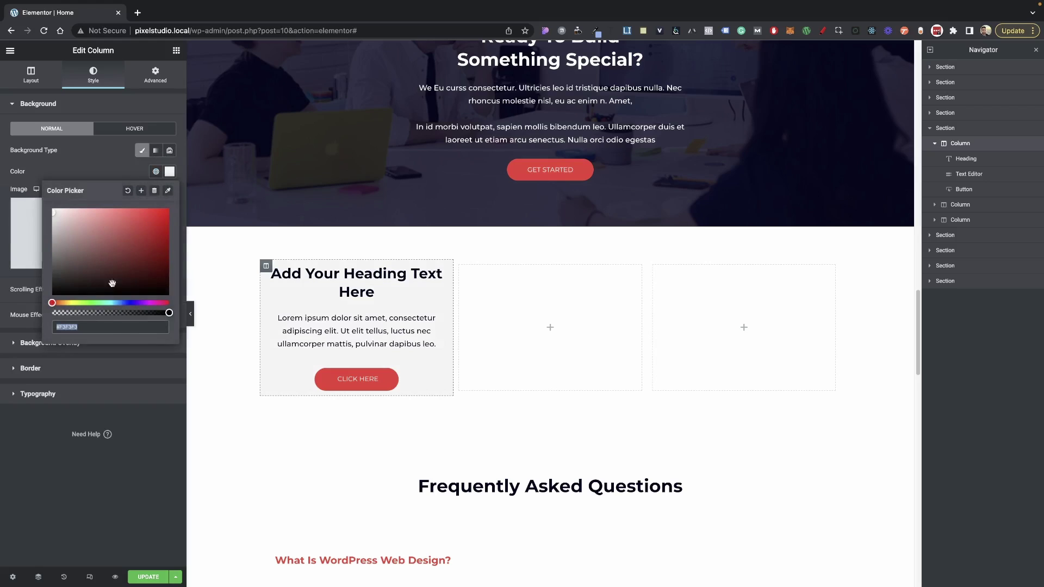
left_click(91, 324)
left_click(94, 345)
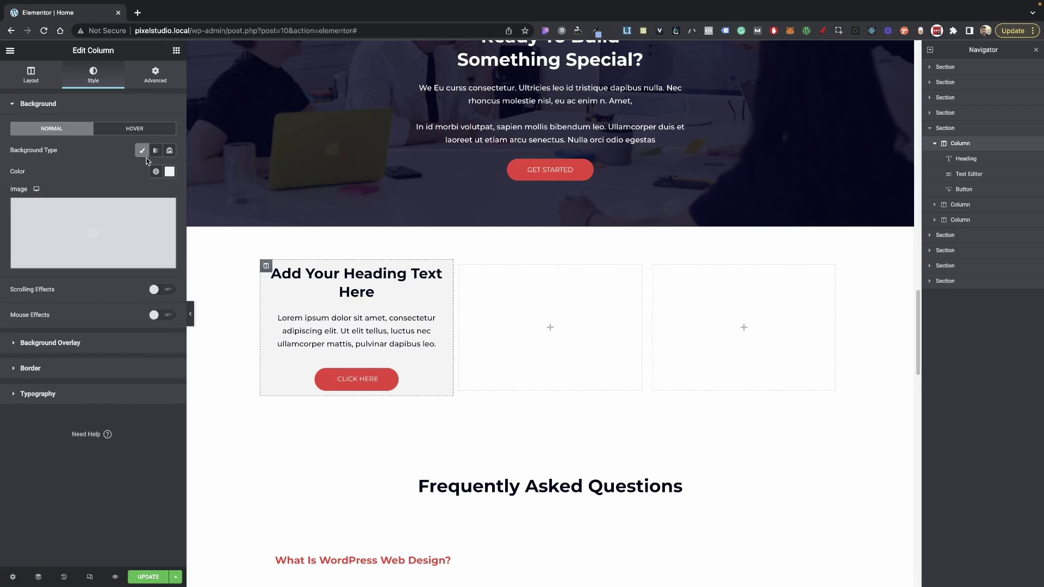
Set the column padding to 1 rem on all sides
left_click(160, 80)
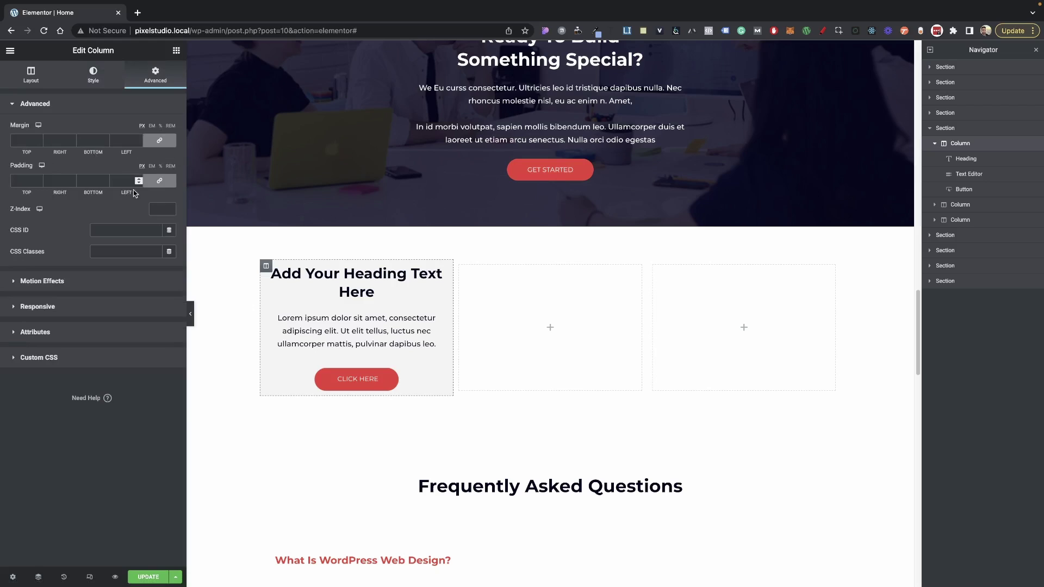
left_click(170, 166)
type("1")
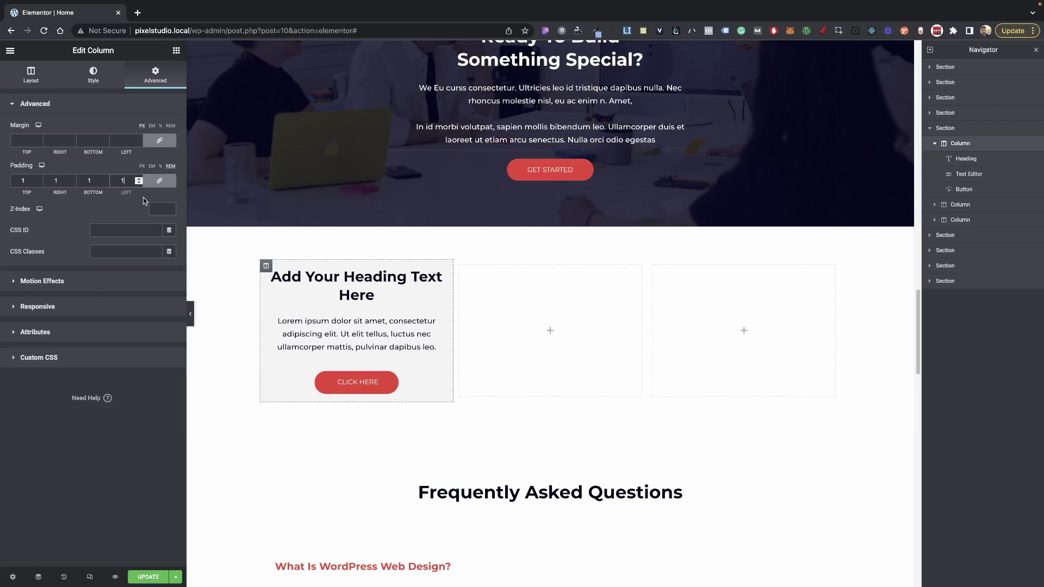
left_click(190, 315)
left_click(190, 314)
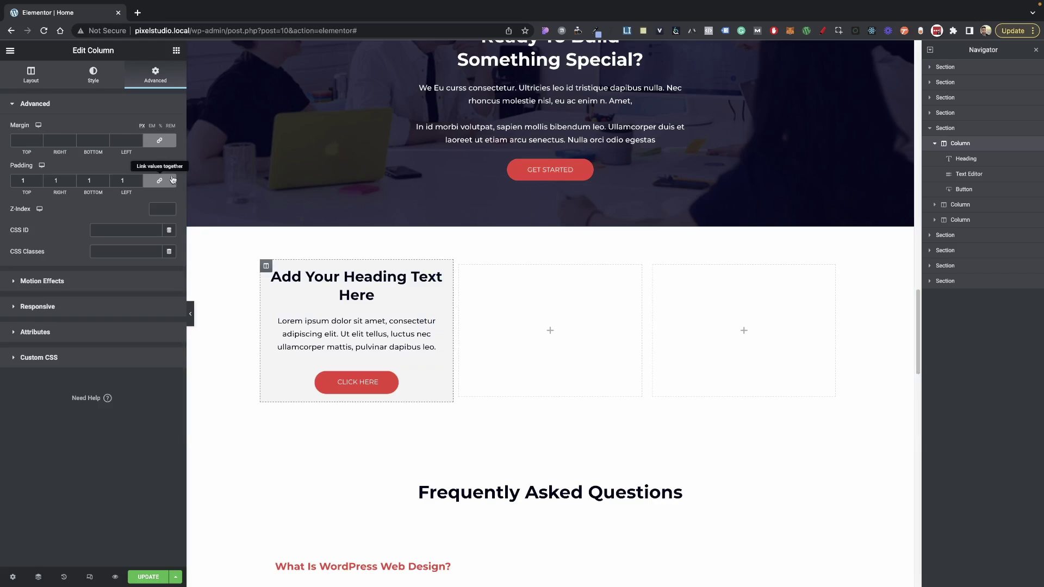
Unlink the column margins and set left and right margins to 0.5 rem
left_click(158, 141)
left_click(121, 141)
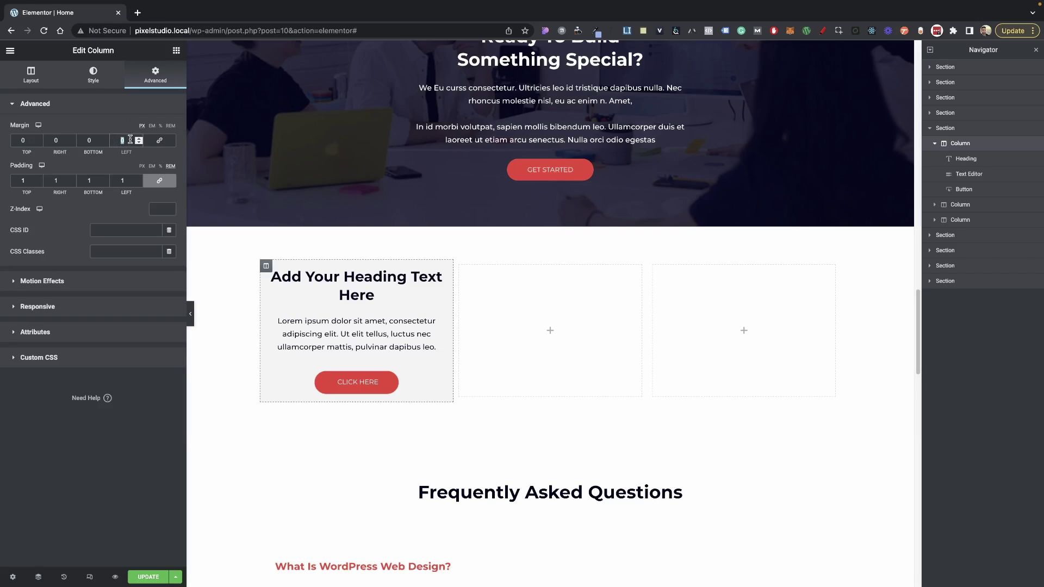
left_click(170, 127)
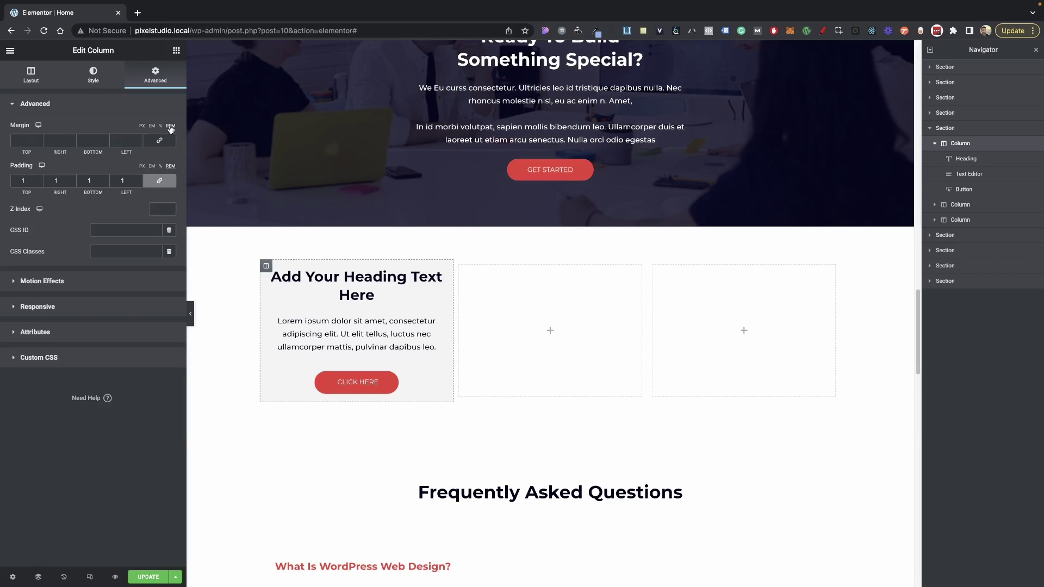
left_click(125, 141)
type("1")
key("BackSpace")
type("0.5")
double_click(54, 140)
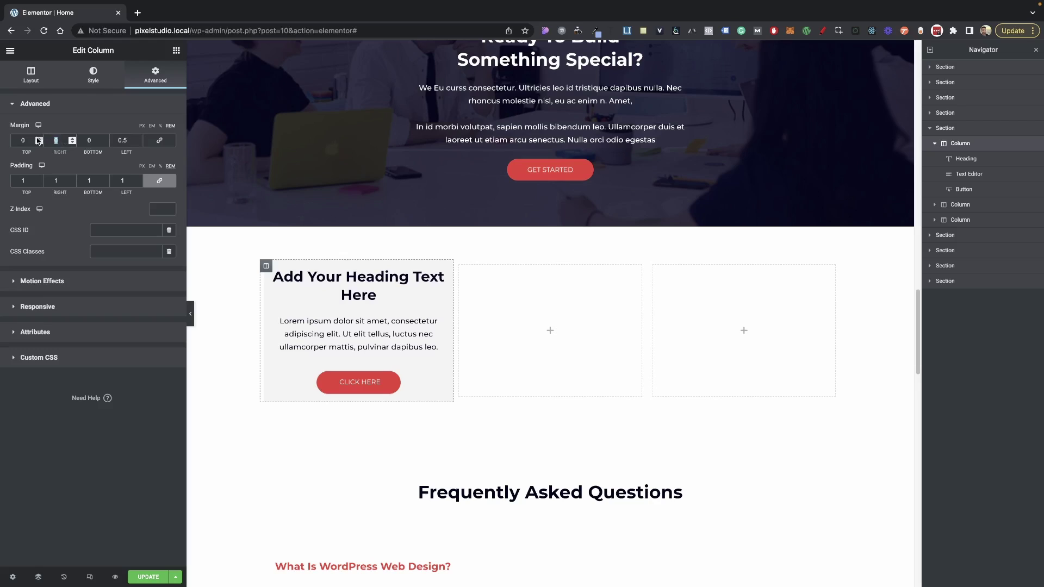
type(".5")
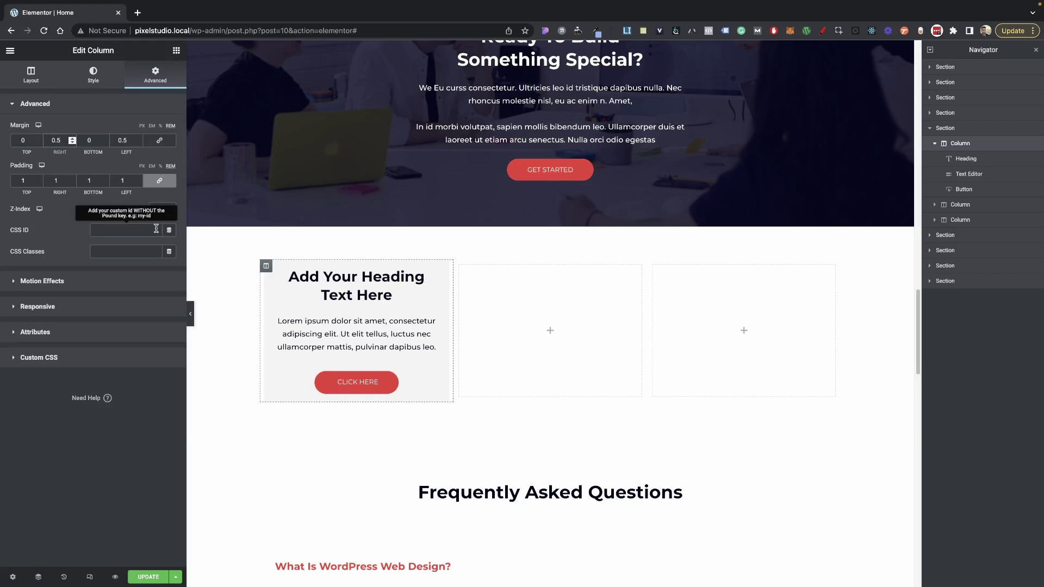
Paste the red bottom-up hover fill CSS into the column's Custom CSS and remove the blank first line
left_click(71, 359)
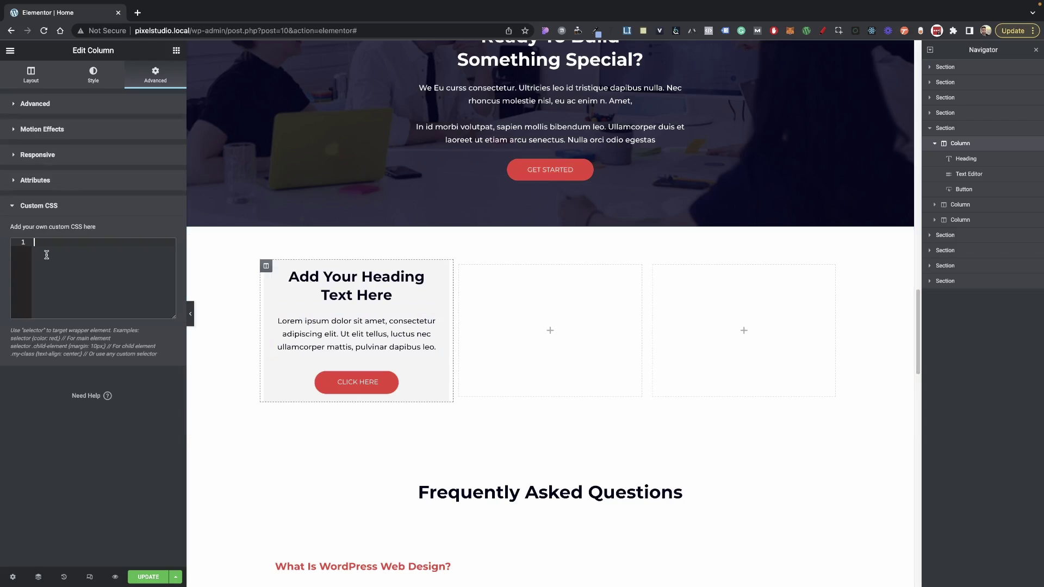
key("super+v")
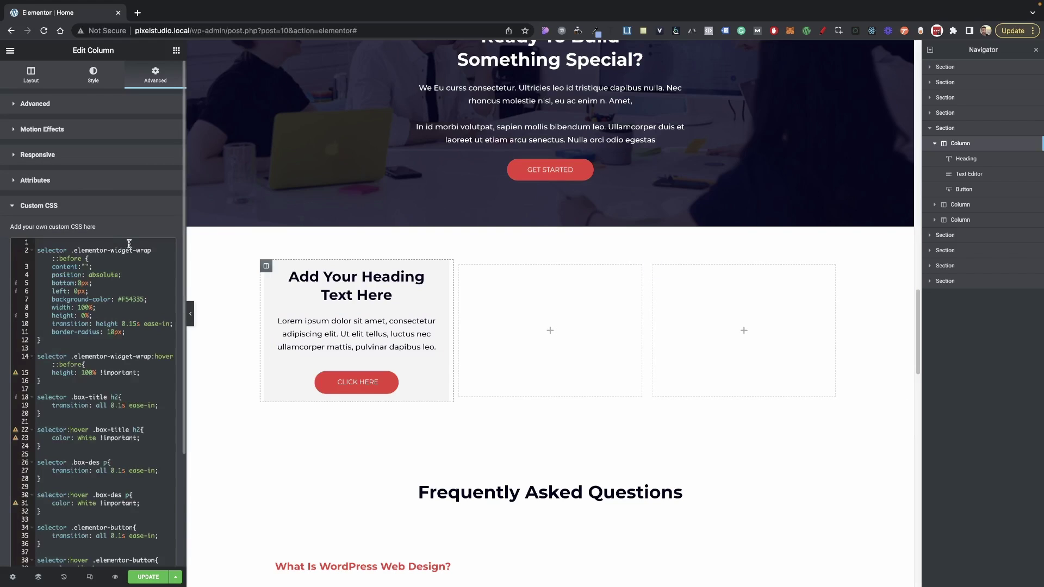
left_click(38, 251)
key("BackSpace")
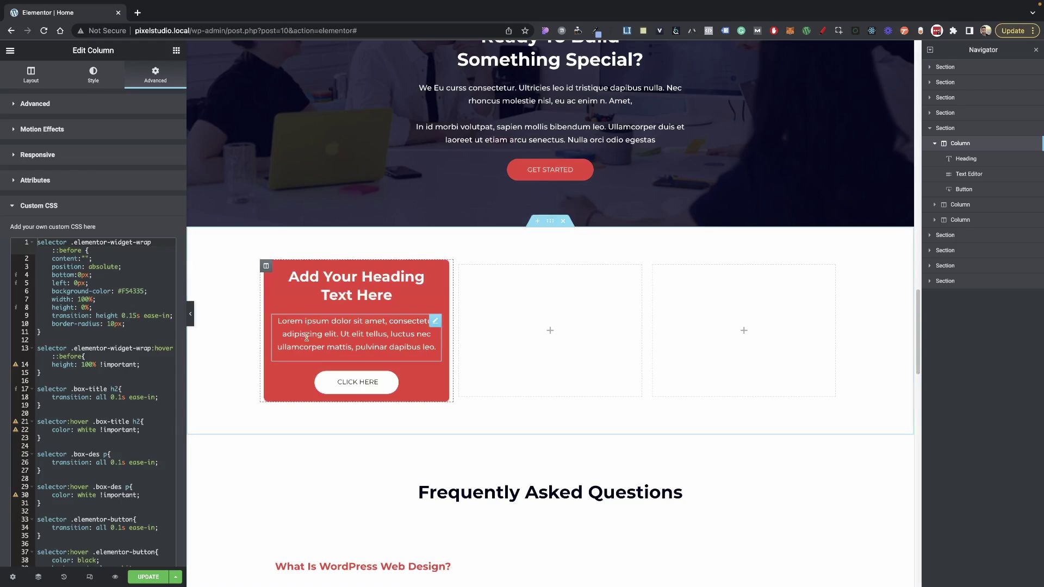
Duplicate the box column twice and delete the two empty columns
right_click(265, 266)
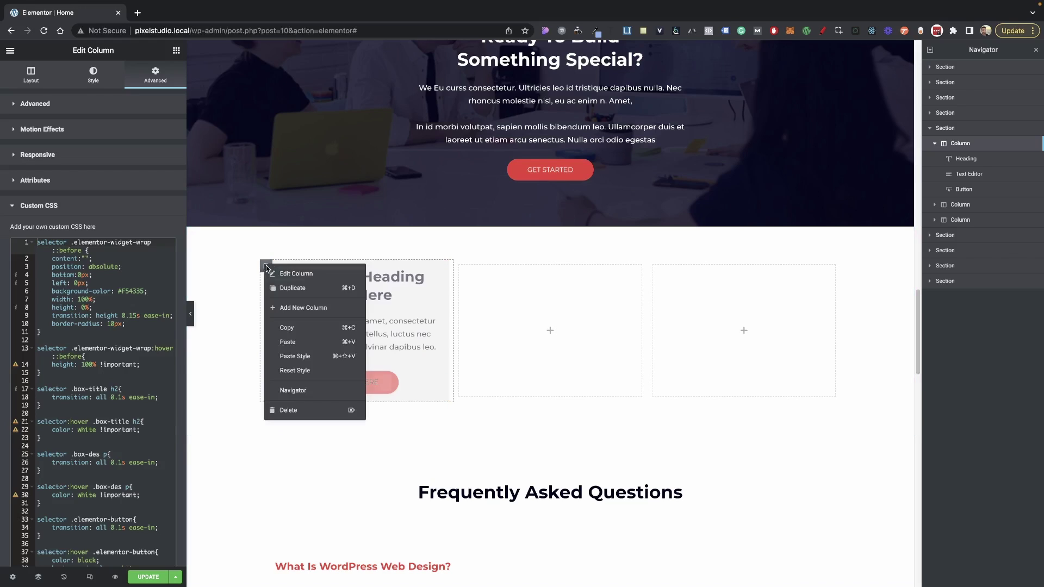
left_click(291, 288)
right_click(411, 266)
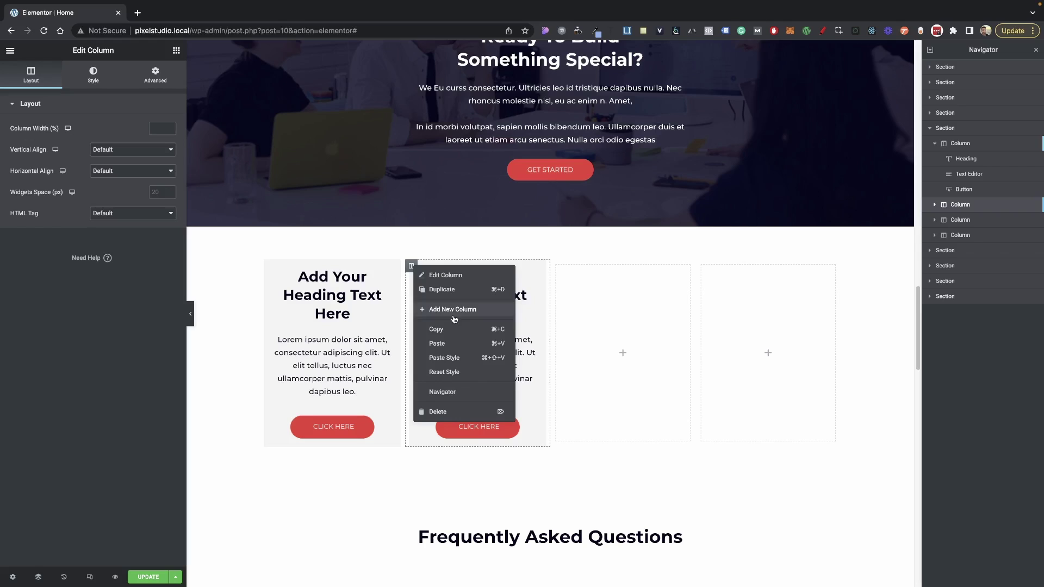
left_click(456, 289)
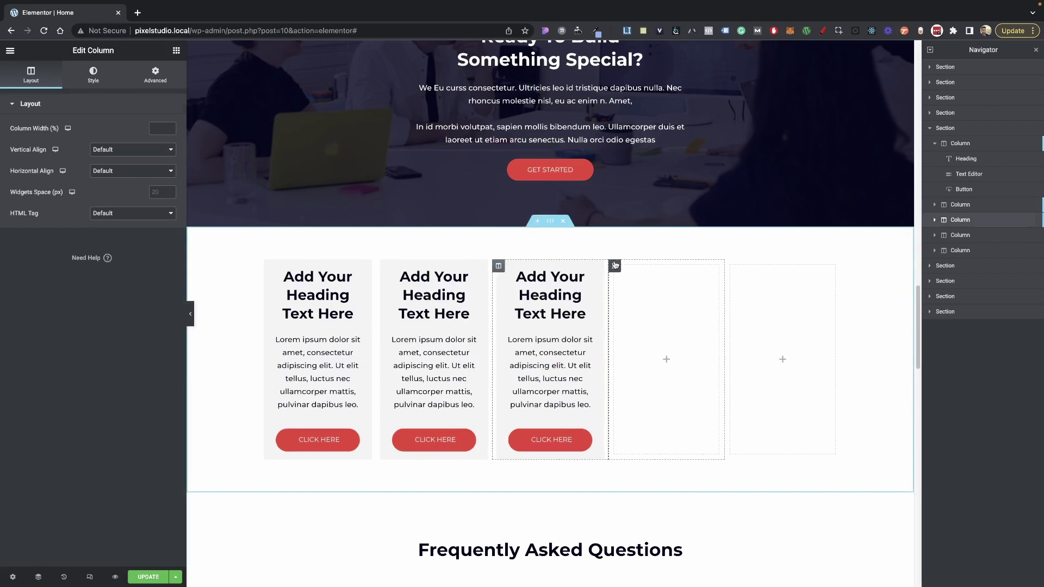
right_click(618, 265)
left_click(656, 409)
right_click(705, 270)
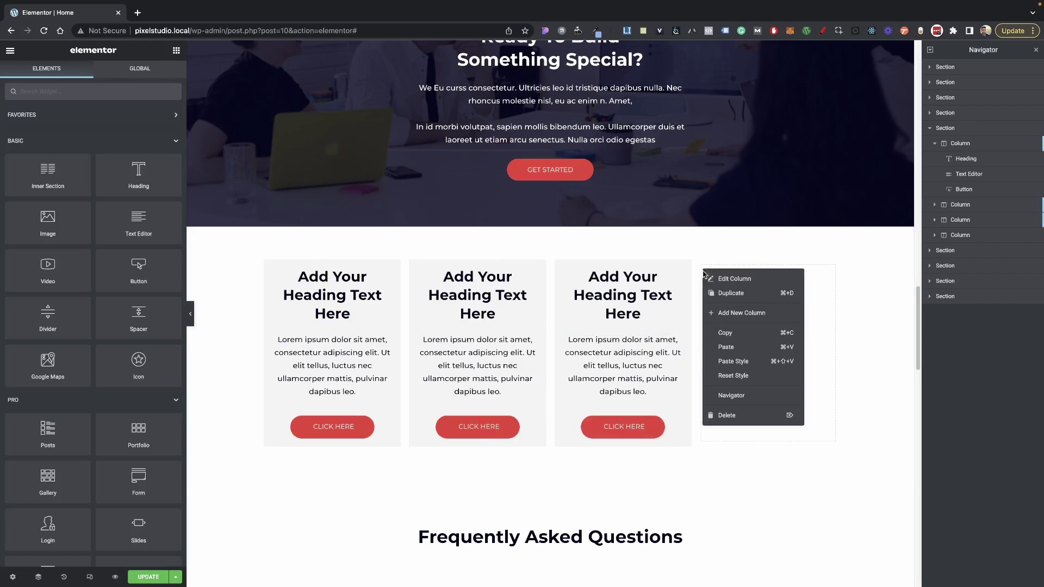
left_click(727, 414)
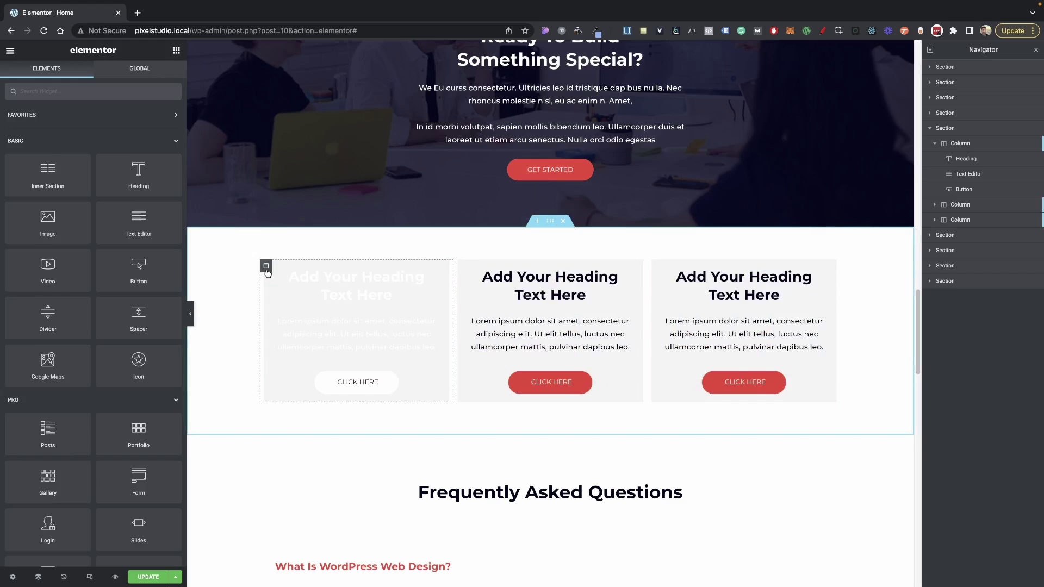
Open the first box's Custom CSS and try a blue fill colour, reverting to #F54335
left_click(259, 269)
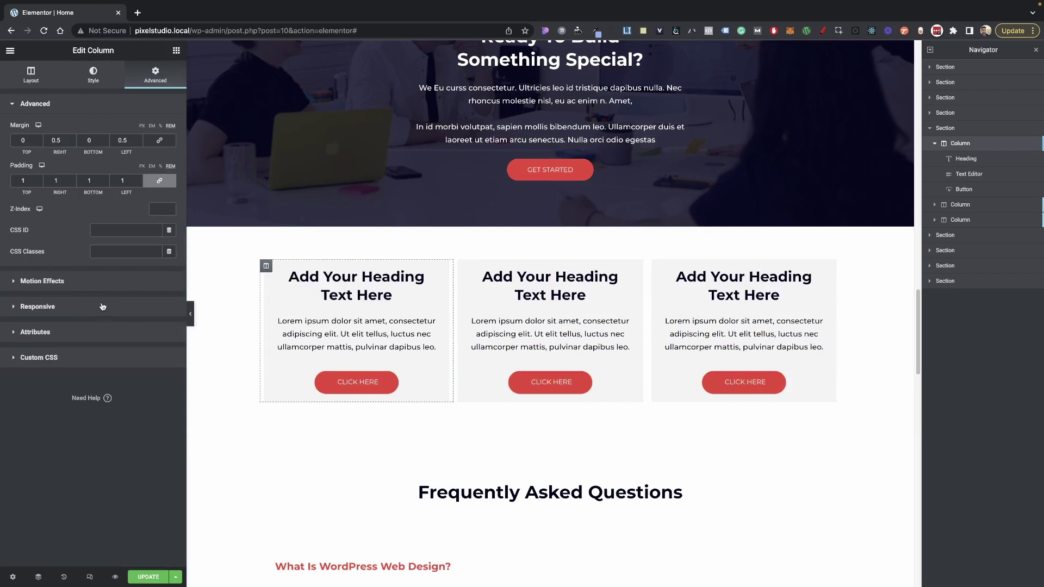
left_click(66, 358)
scroll(80, 337, "down", 3)
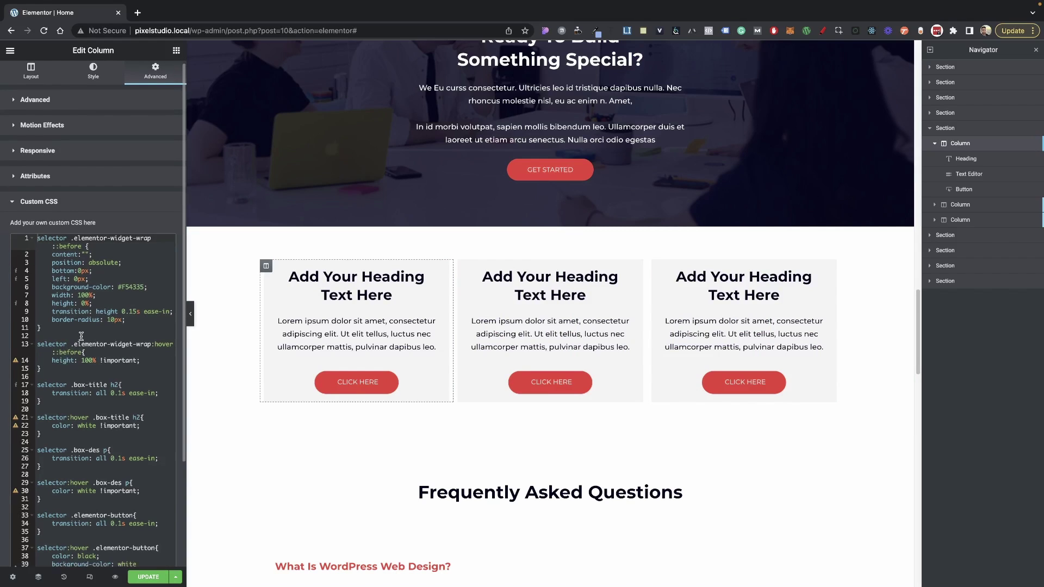
scroll(104, 350, "up", 1)
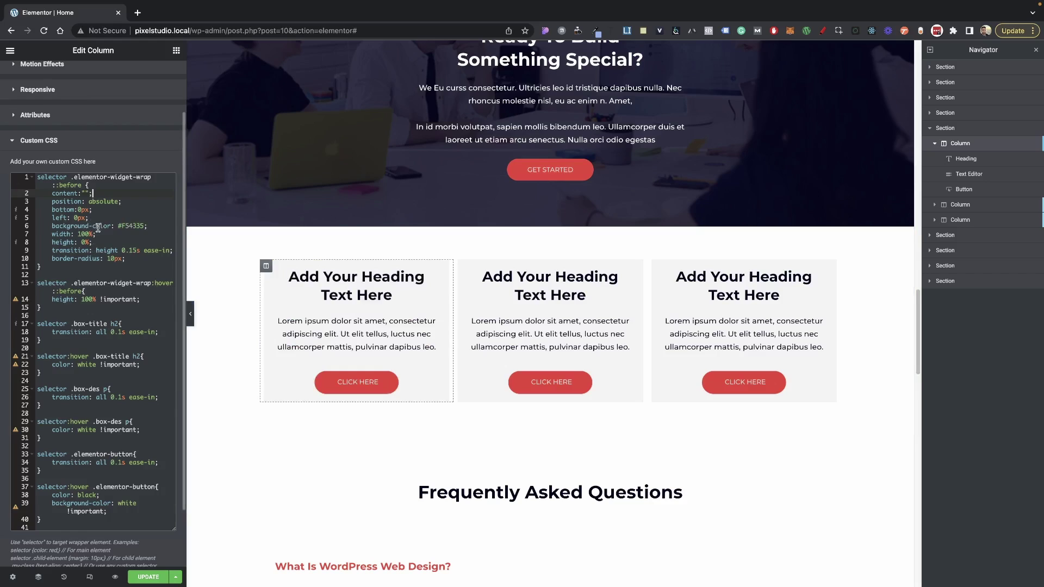
left_click_drag(144, 225, 123, 225)
type("blue")
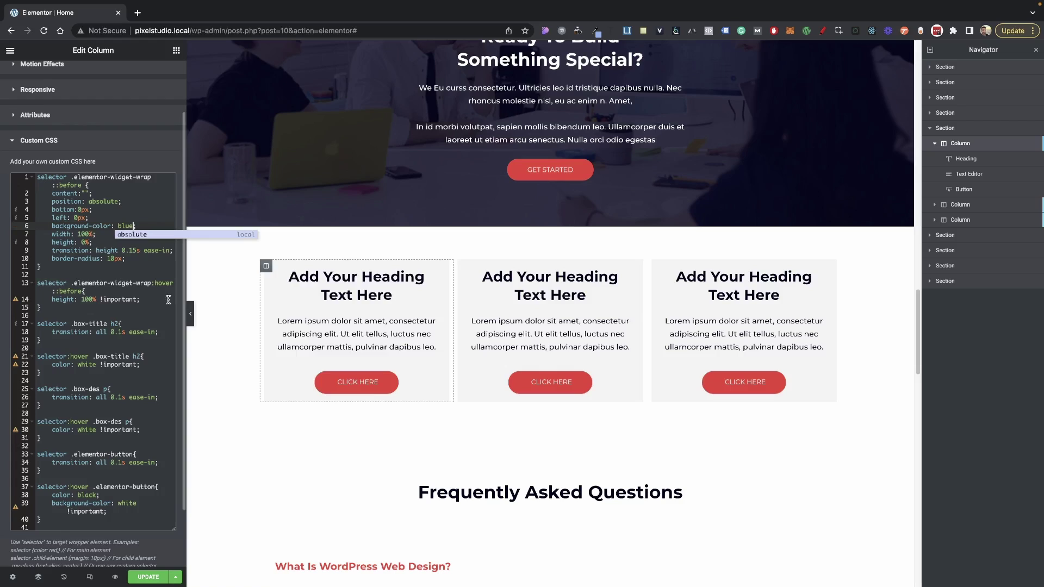
type(";")
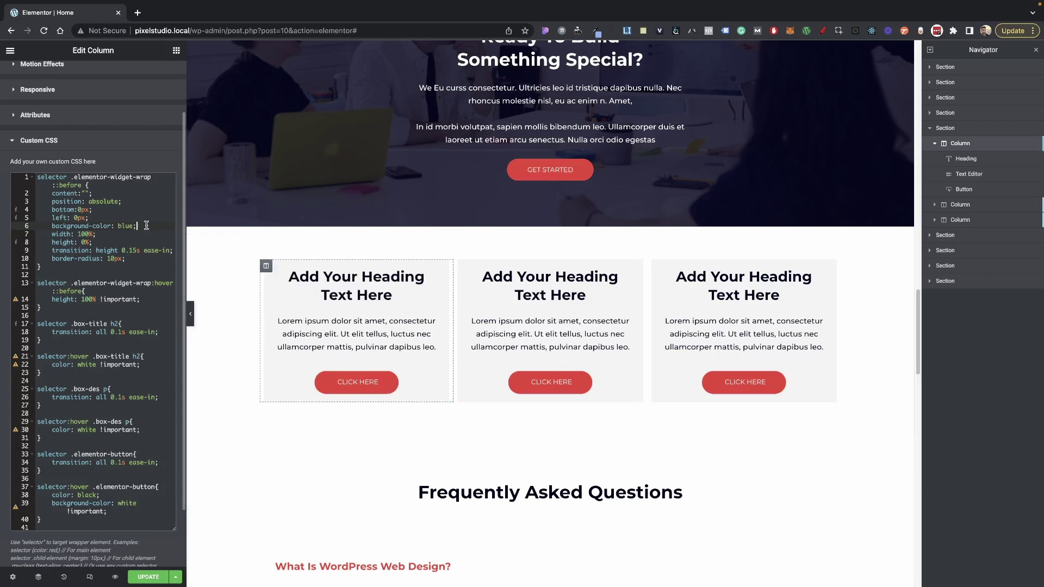
key("super+z")
key("super+z")
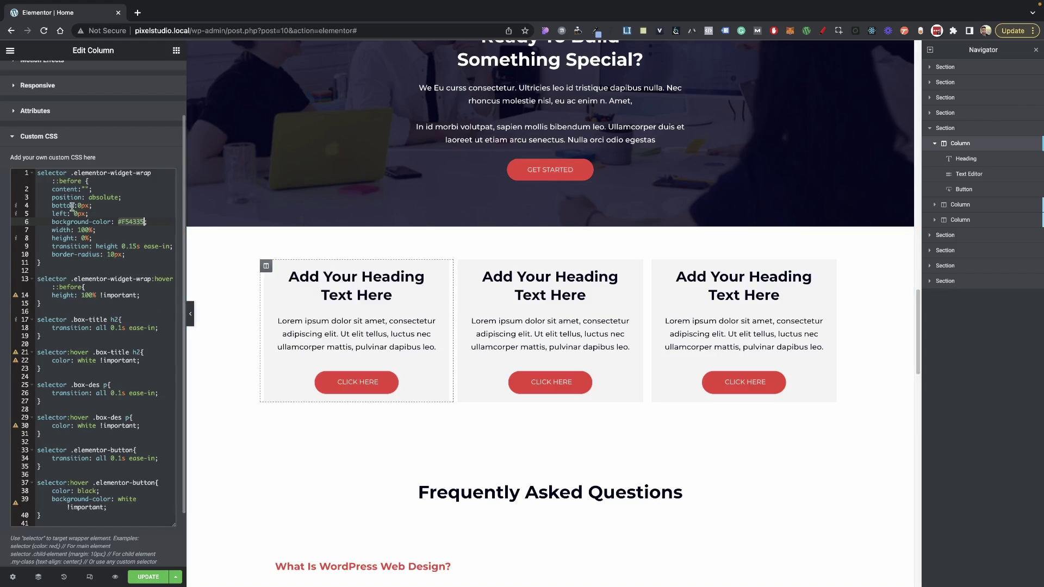
Try changing the fill direction from bottom to top, then revert it to bottom
left_click(53, 206)
double_click(66, 206)
type("top")
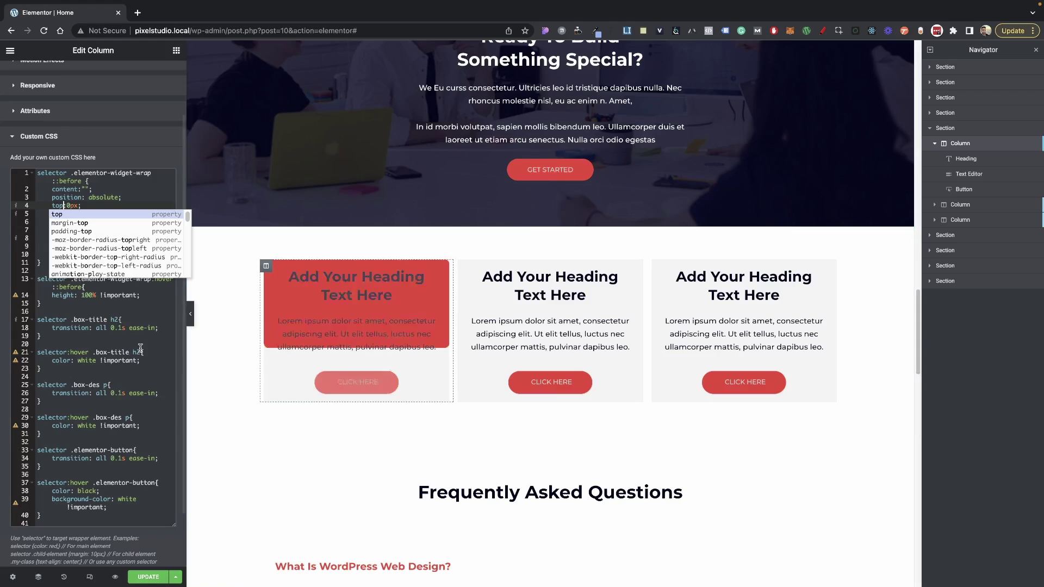
left_click(86, 208)
key("super+z")
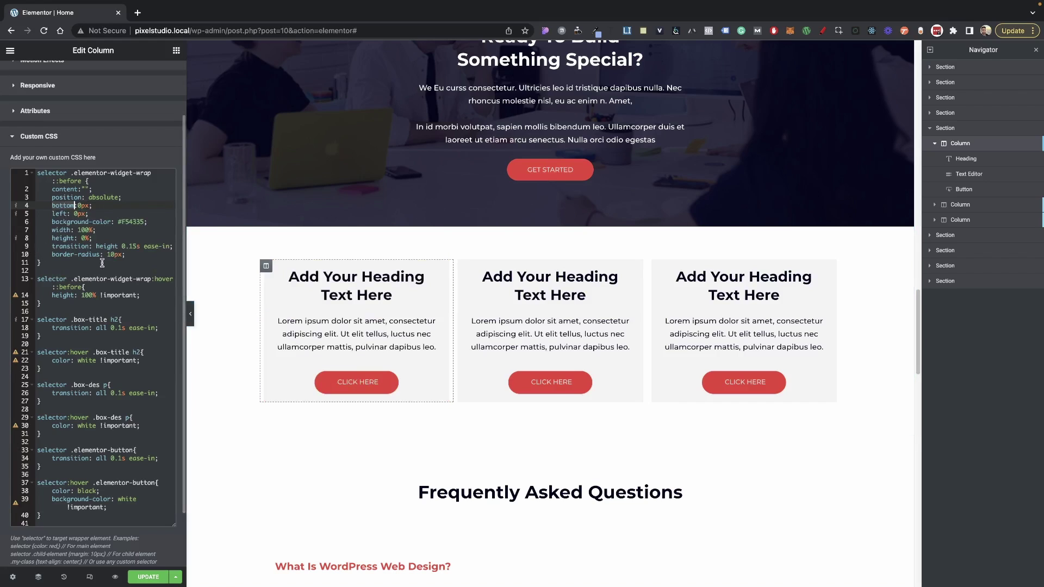
scroll(102, 263, "down", 3)
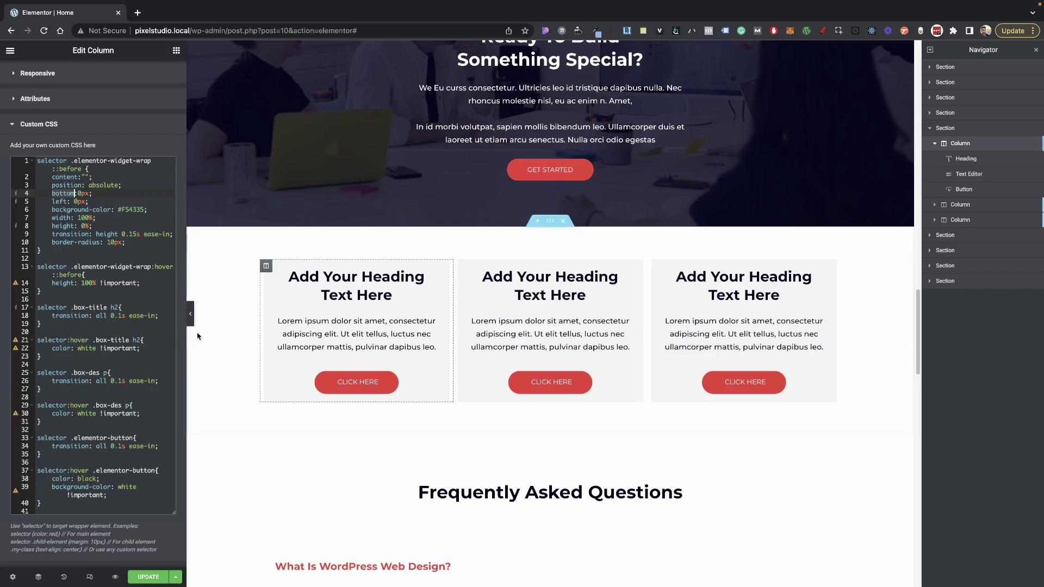
Preview the page and test removing the CSS border-radius line, then restore it
left_click(190, 315)
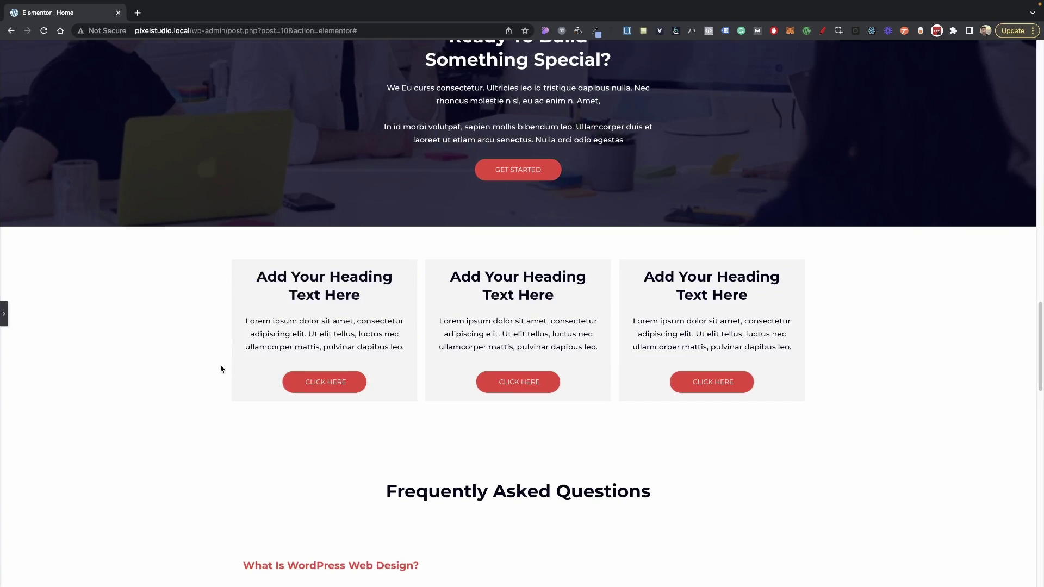
left_click(4, 314)
left_click(25, 243)
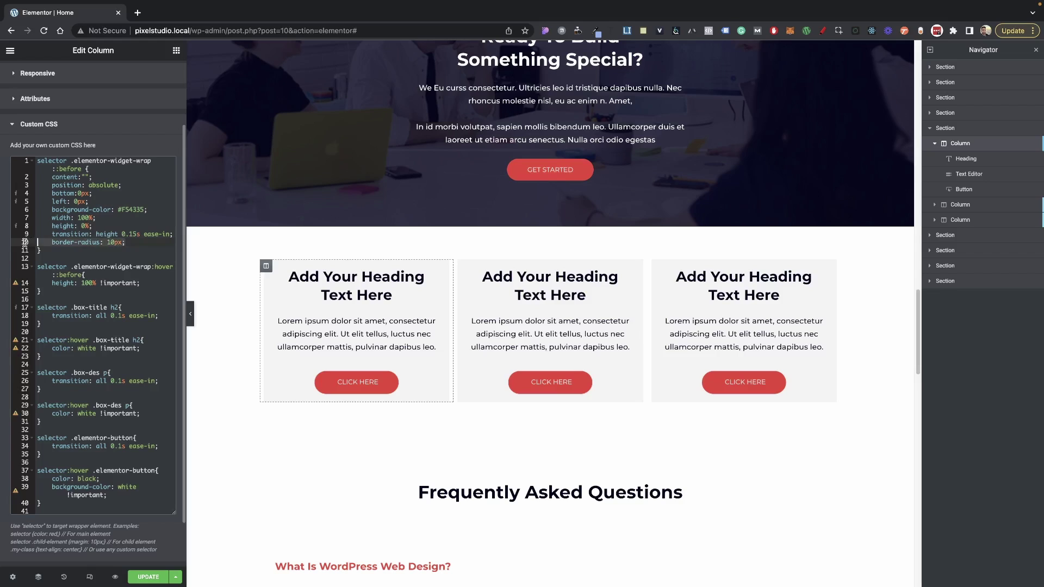
key("shift+End")
key("BackSpace")
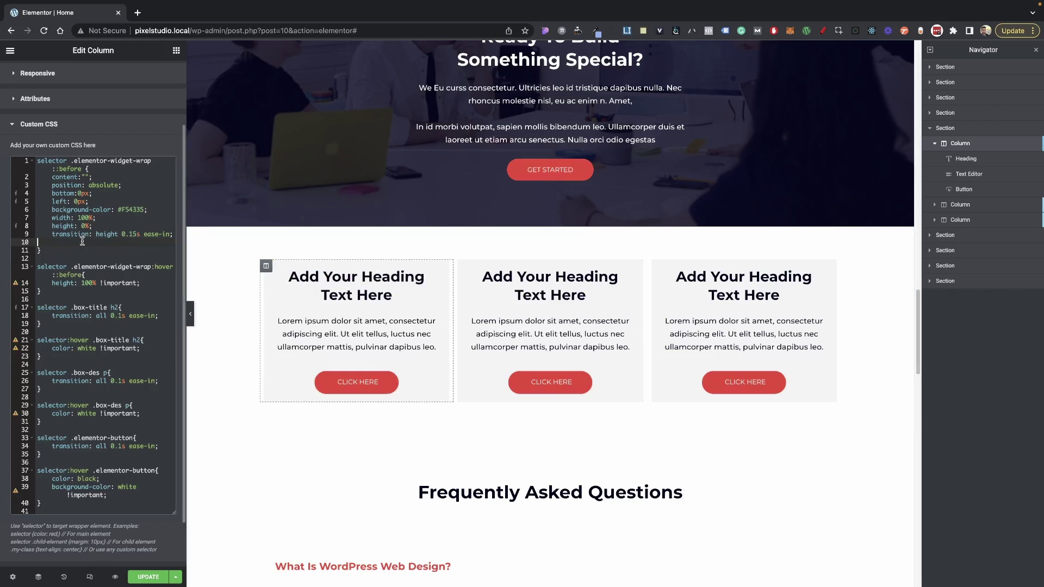
key("super+z")
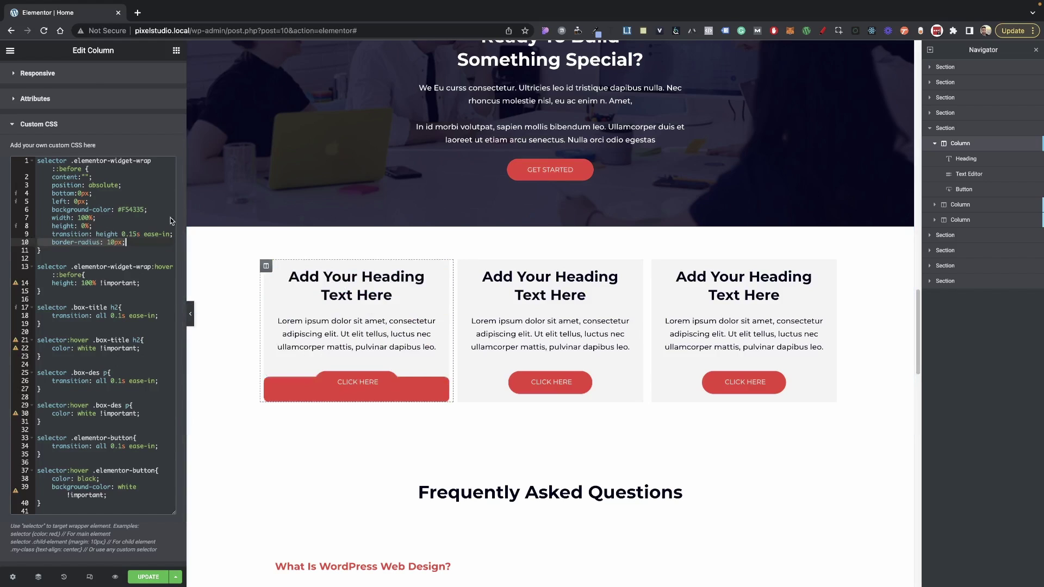
scroll(99, 74, "up", 10)
Set the column's Border Radius to 10 on all corners
left_click(89, 77)
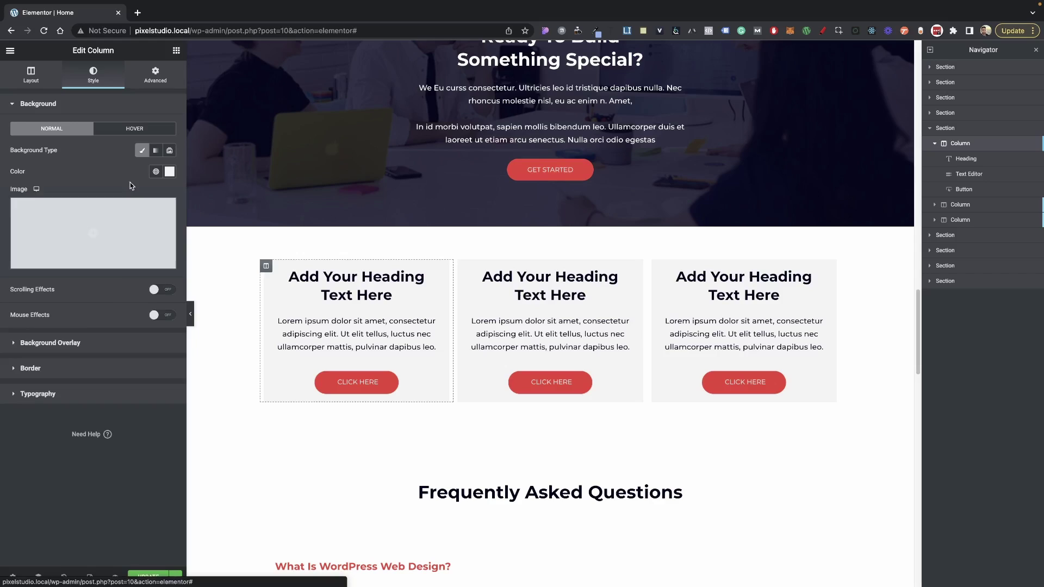
left_click(68, 368)
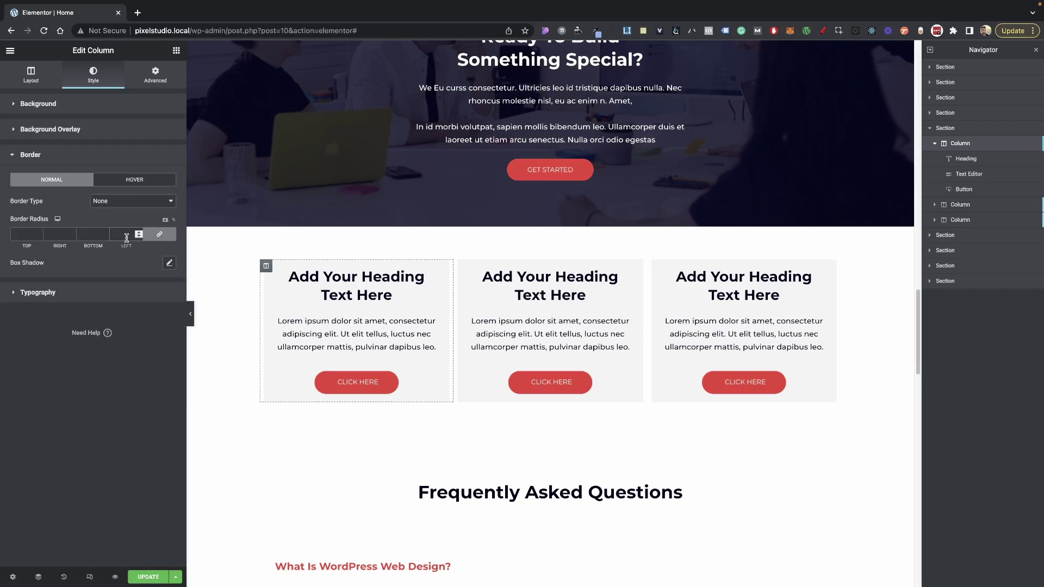
left_click(126, 235)
type("10")
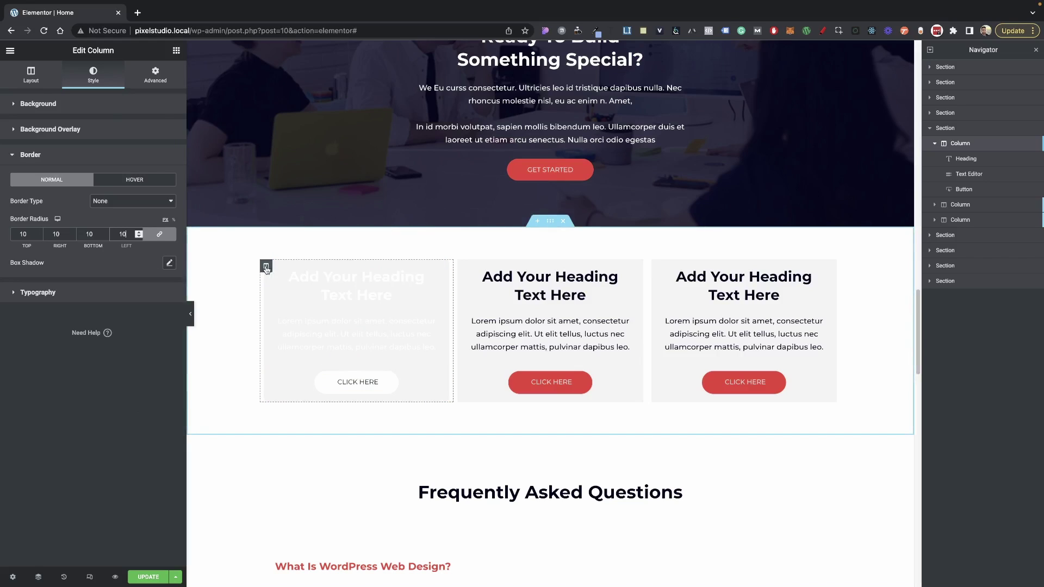
left_click(163, 77)
Edit the box's Custom CSS to add button hover rules: black text, white background, 0.1s transition
left_click(101, 354)
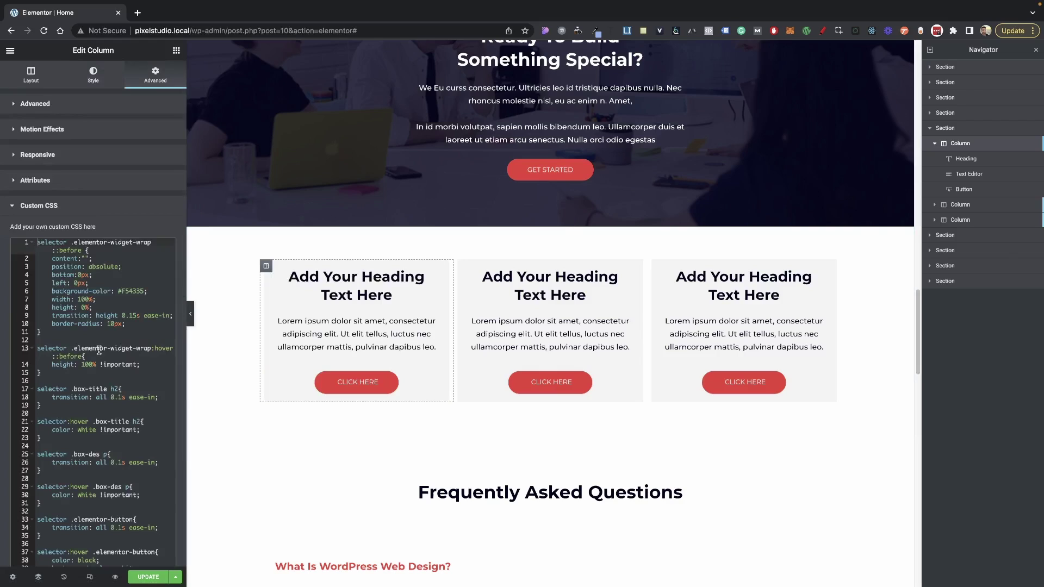
scroll(112, 341, "down", 5)
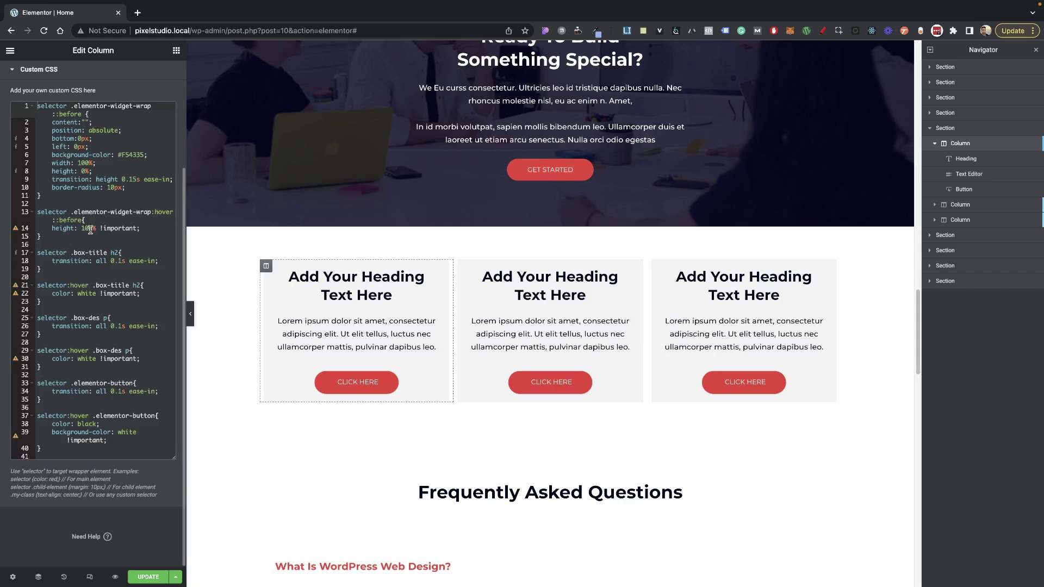
scroll(81, 212, "up", 1)
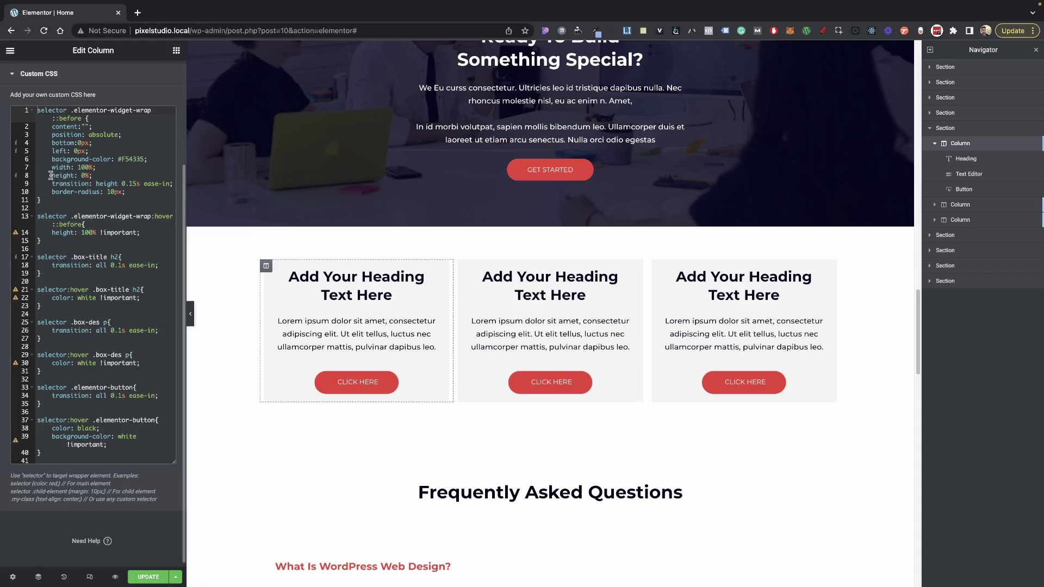
left_click_drag(51, 175, 95, 175)
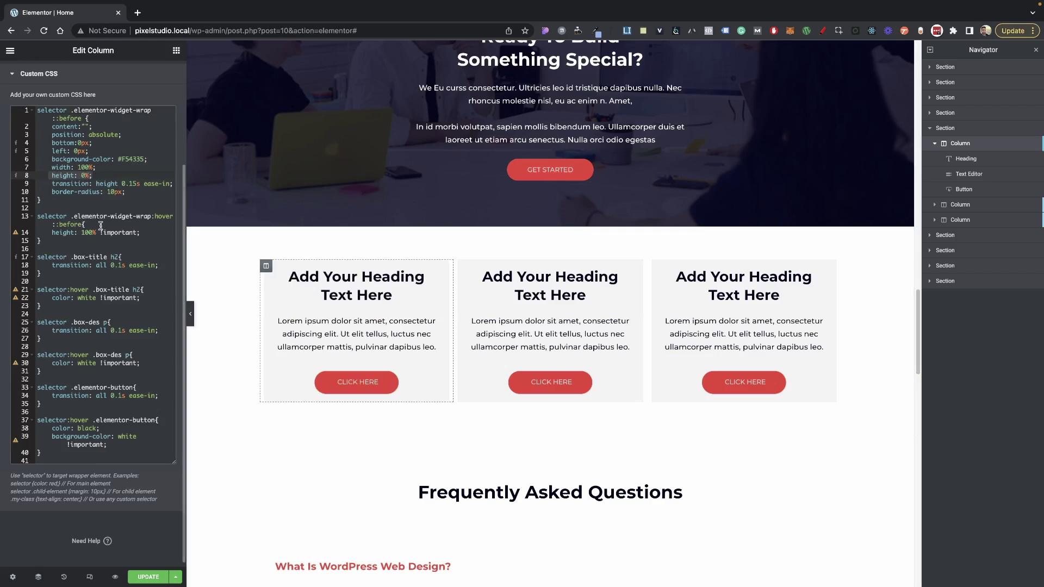
scroll(98, 226, "down", 1)
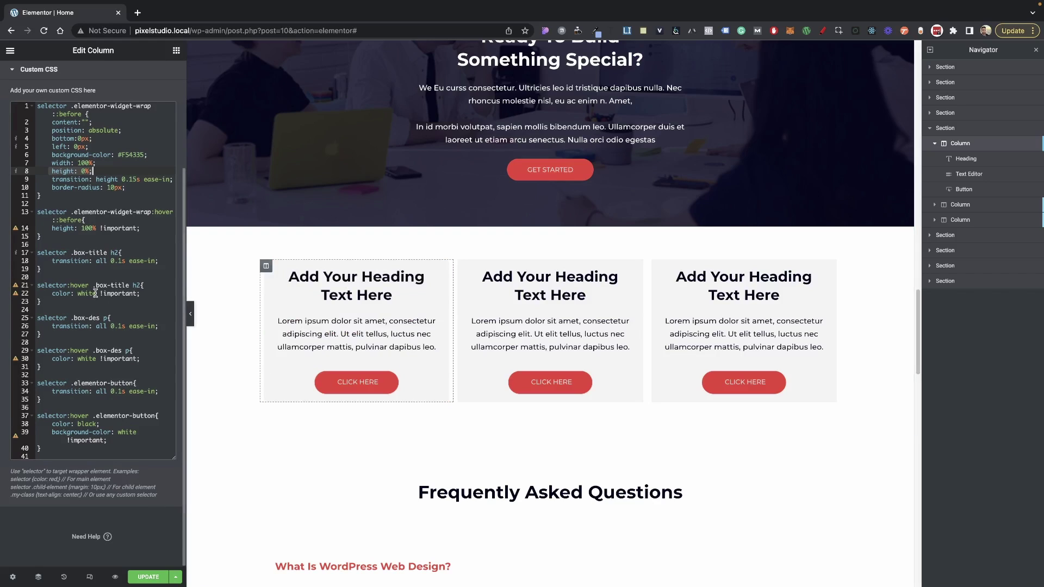
left_click_drag(98, 293, 75, 294)
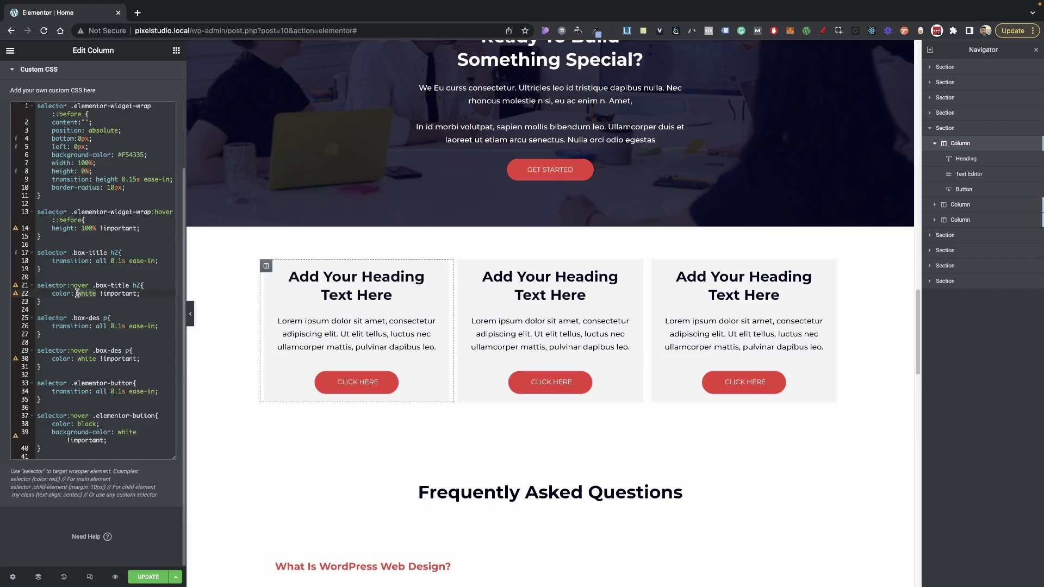
type("red")
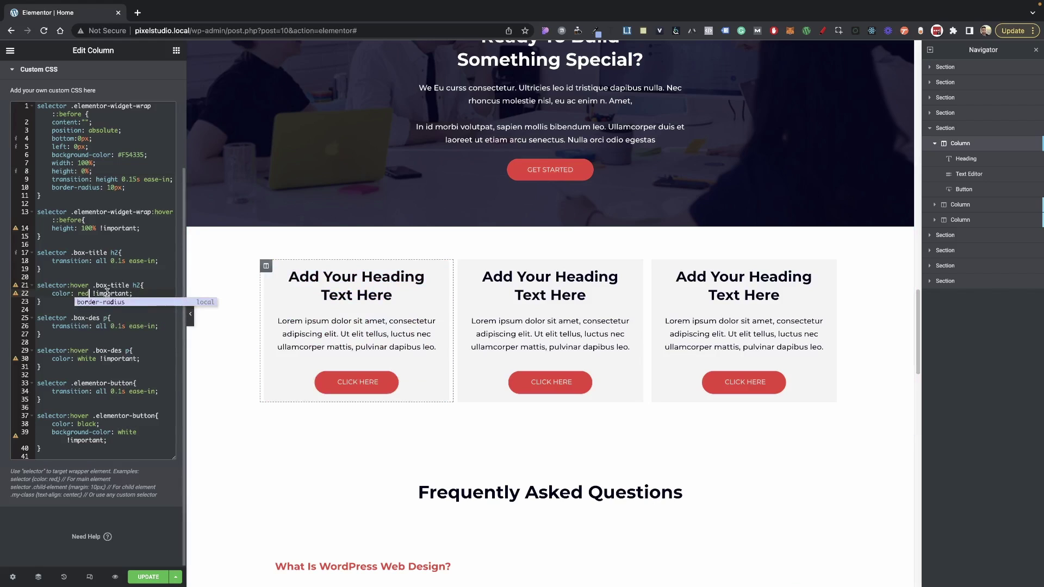
left_click(115, 294)
key("ctrl+z")
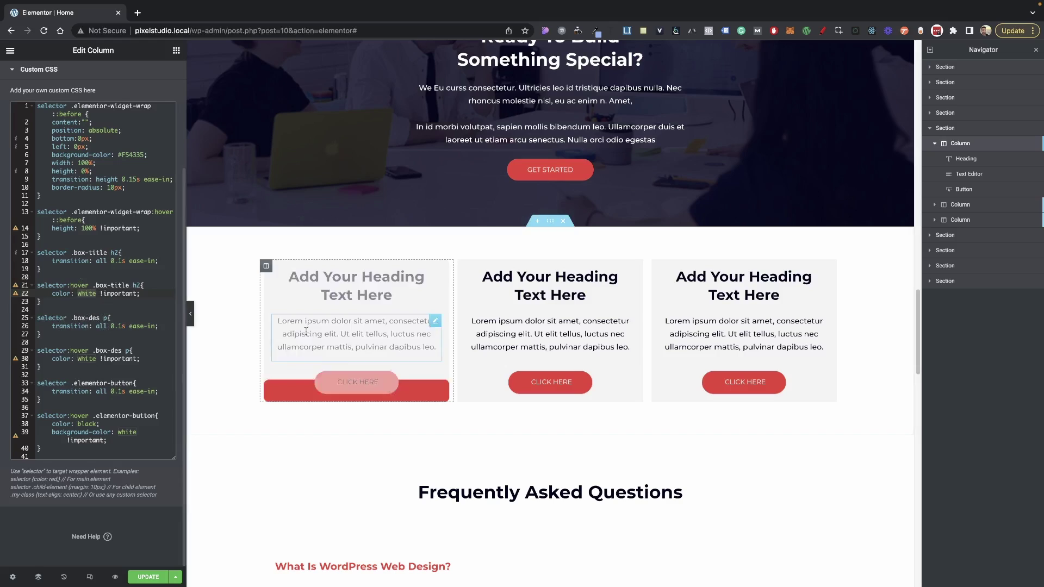
left_click(84, 360)
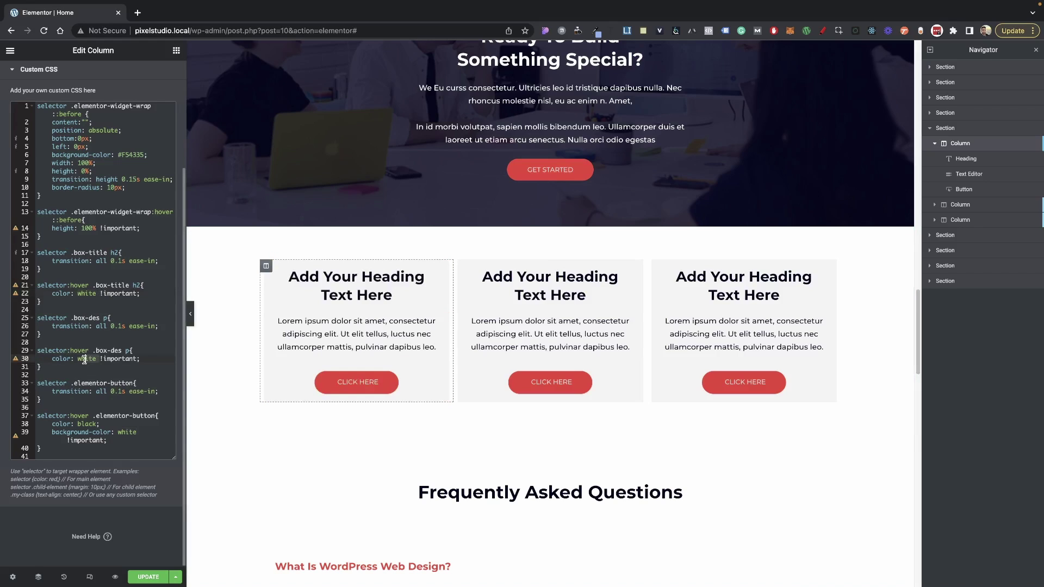
type("red")
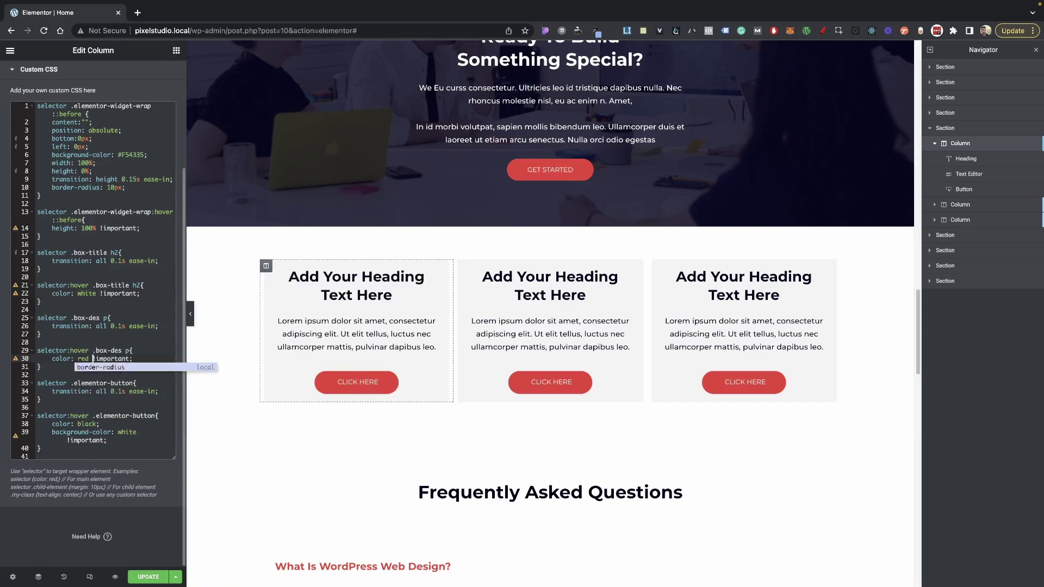
key("ctrl+z")
key("ctrl+z")
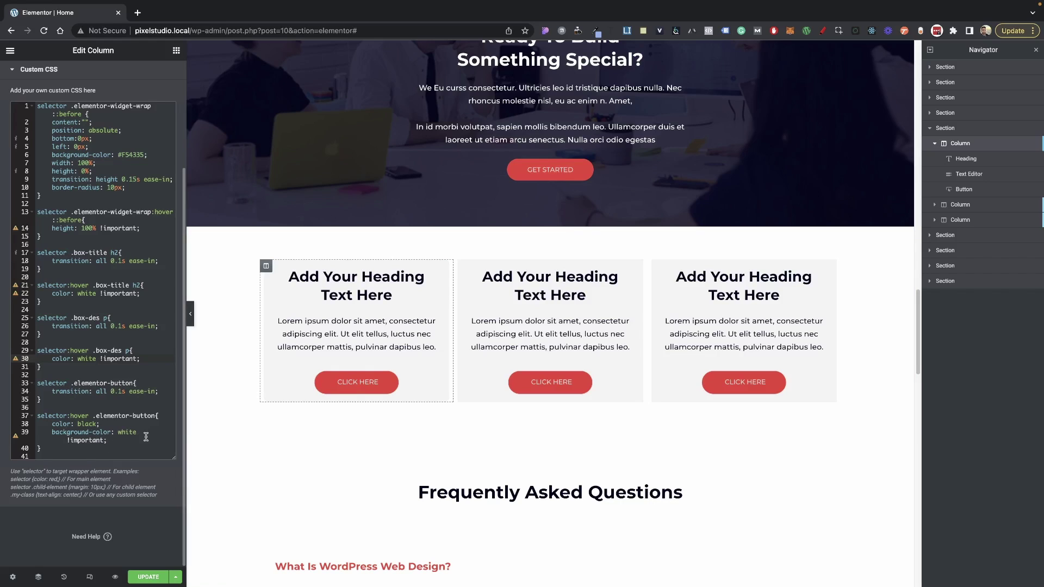
left_click_drag(139, 433, 118, 434)
type("bo")
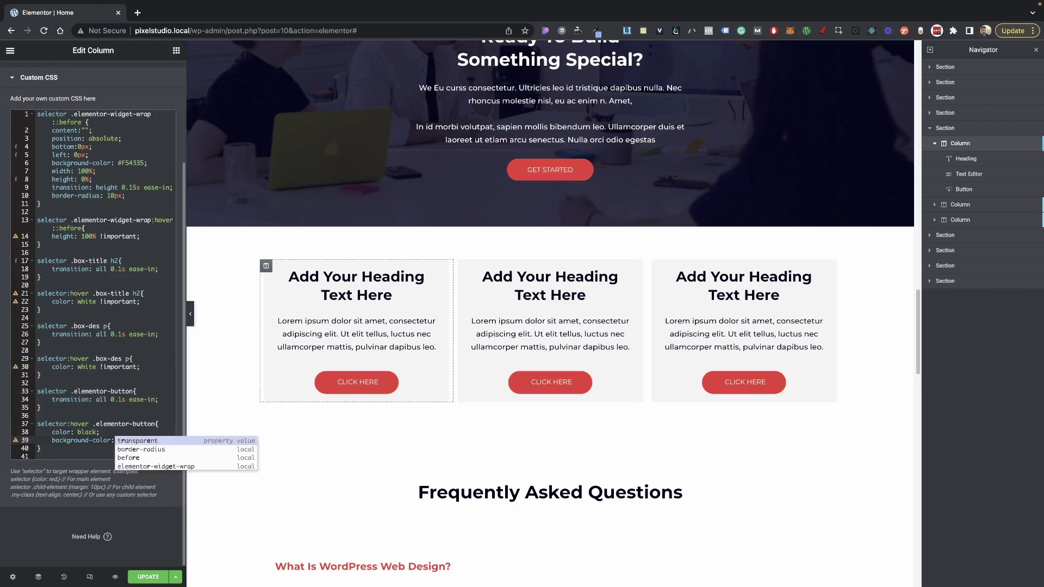
key("ctrl+z")
key("ctrl+z")
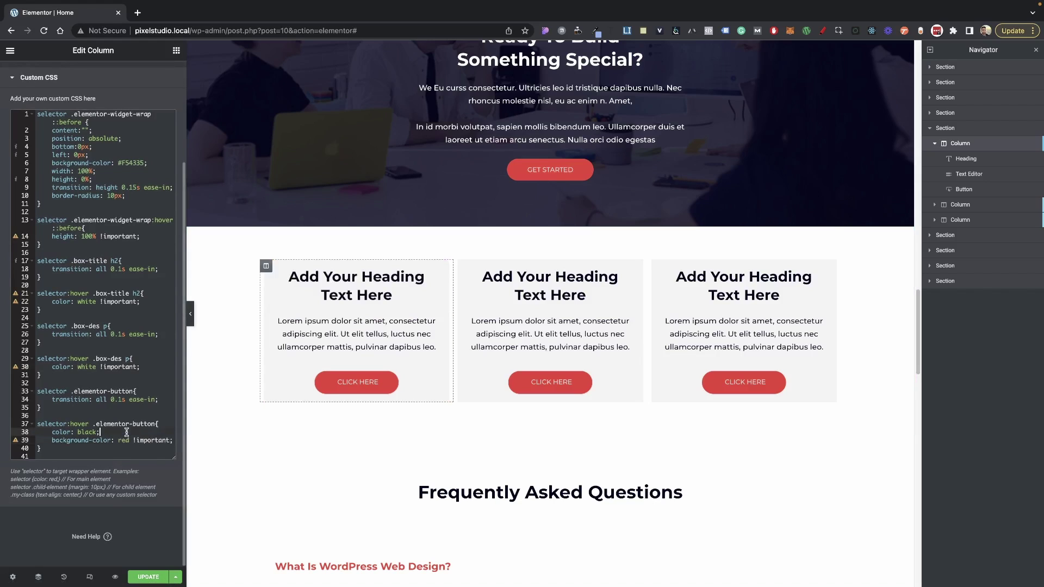
left_click(77, 432)
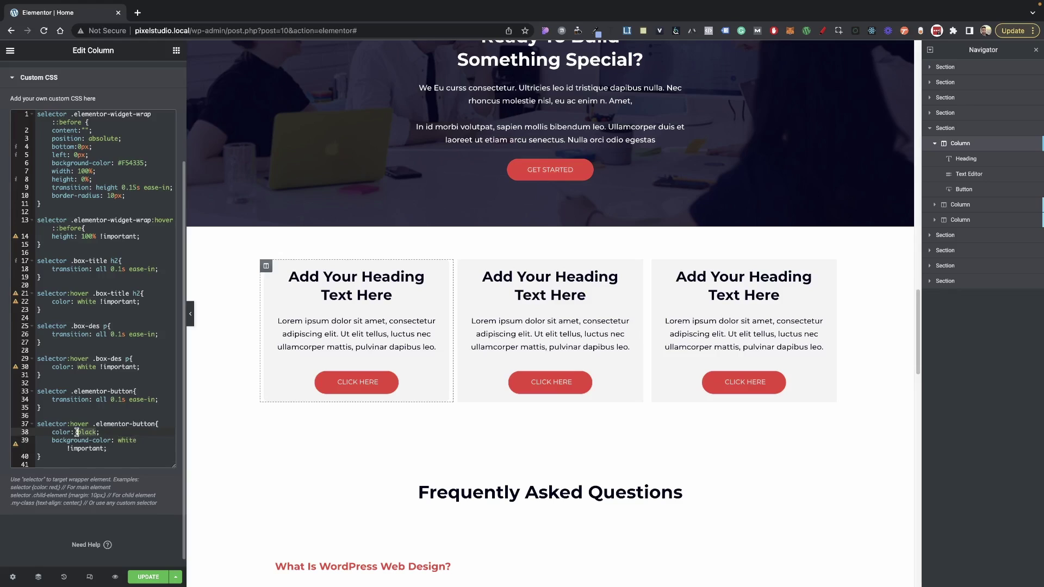
type("red")
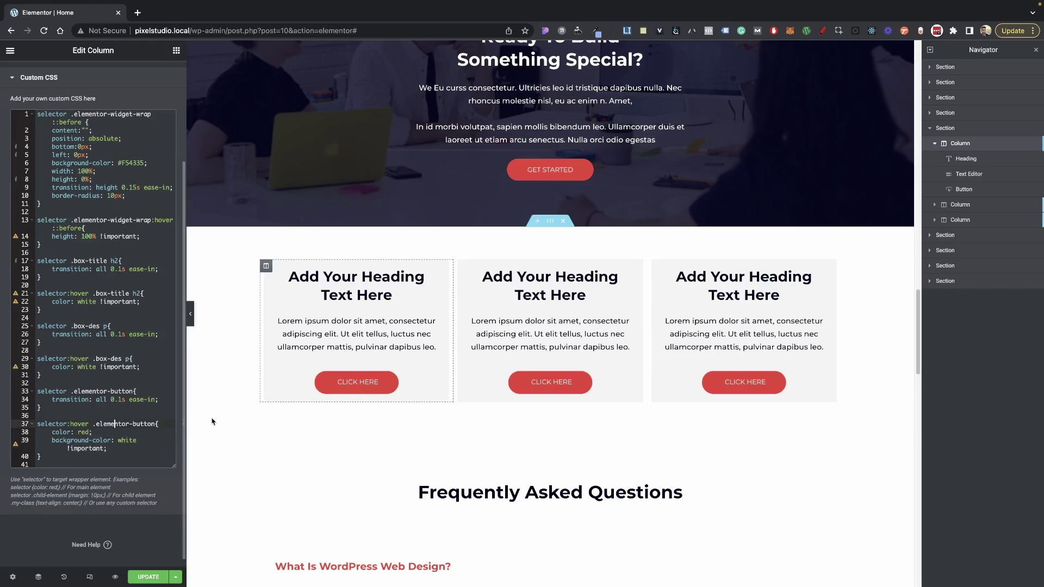
key("ctrl+z")
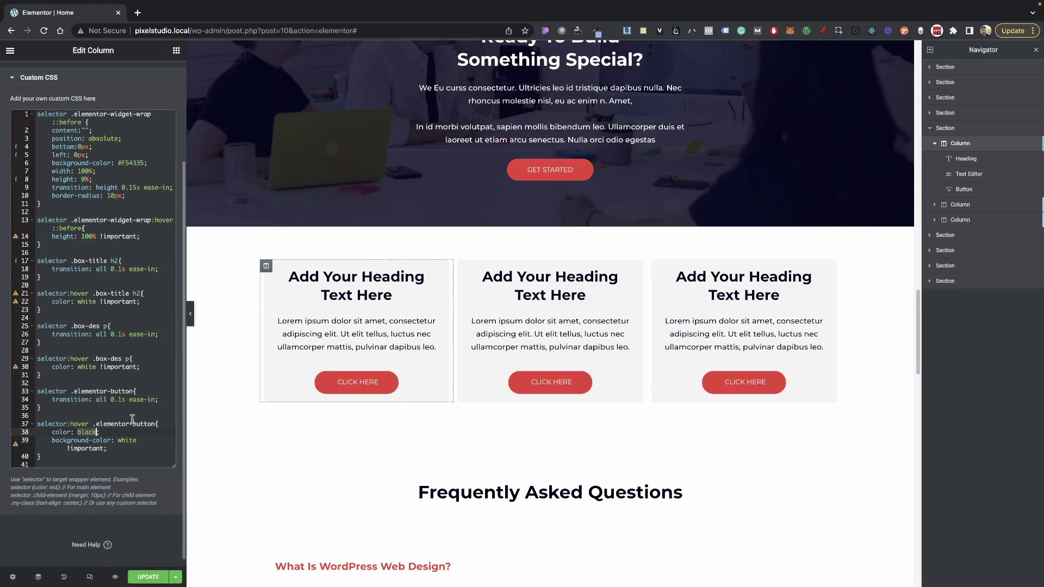
Delete the middle and right box columns
right_click(462, 272)
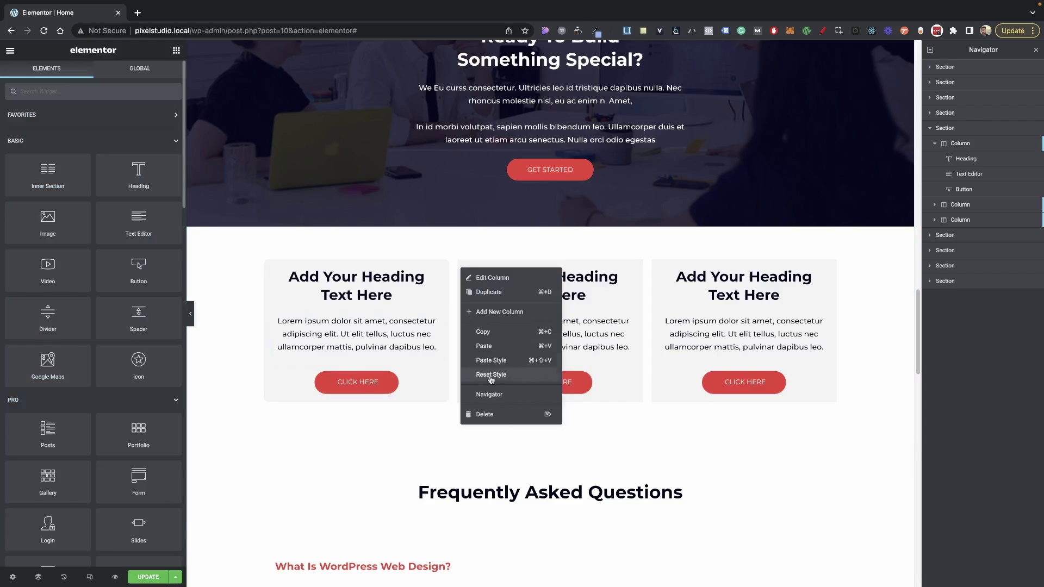
left_click(511, 414)
right_click(554, 268)
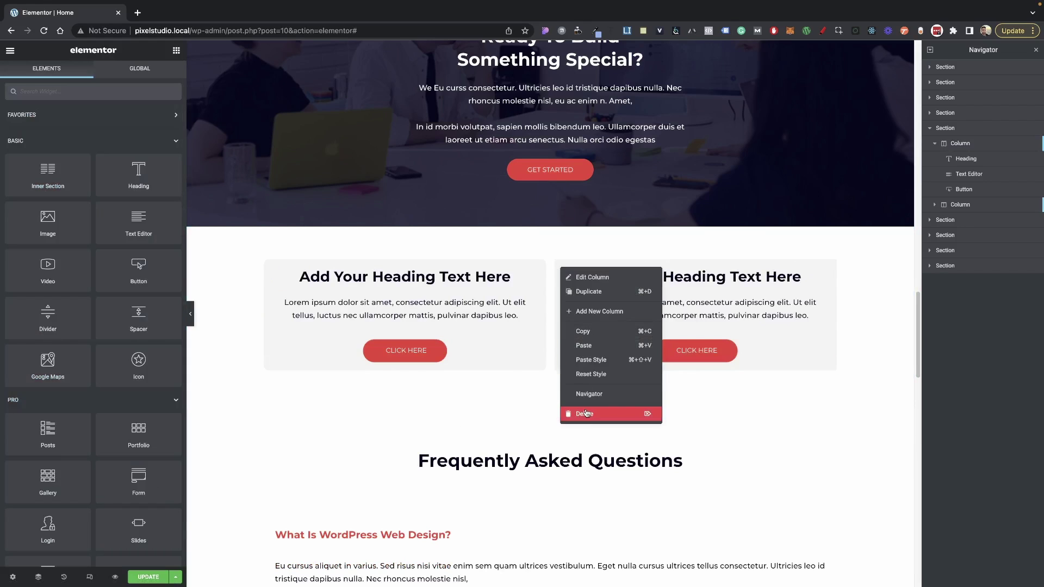
left_click(633, 411)
Duplicate the styled first column twice to make three matching boxes
right_click(268, 268)
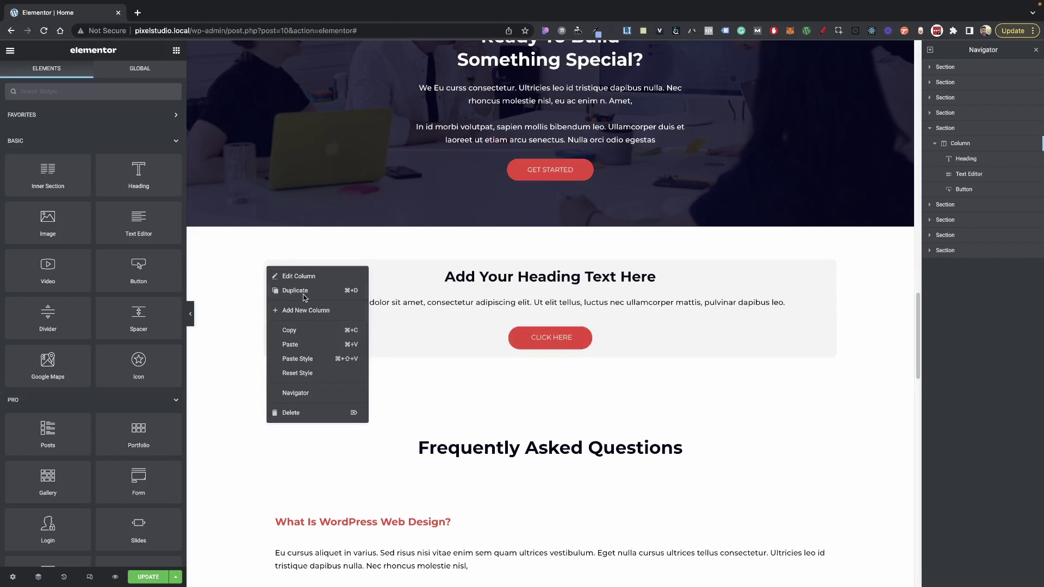
left_click(291, 289)
right_click(273, 270)
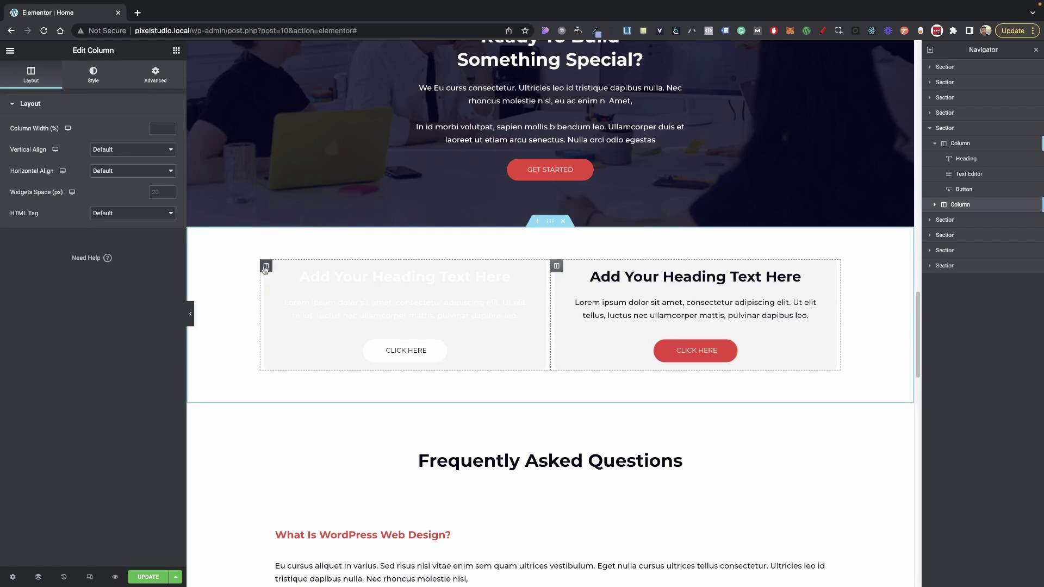
left_click(291, 289)
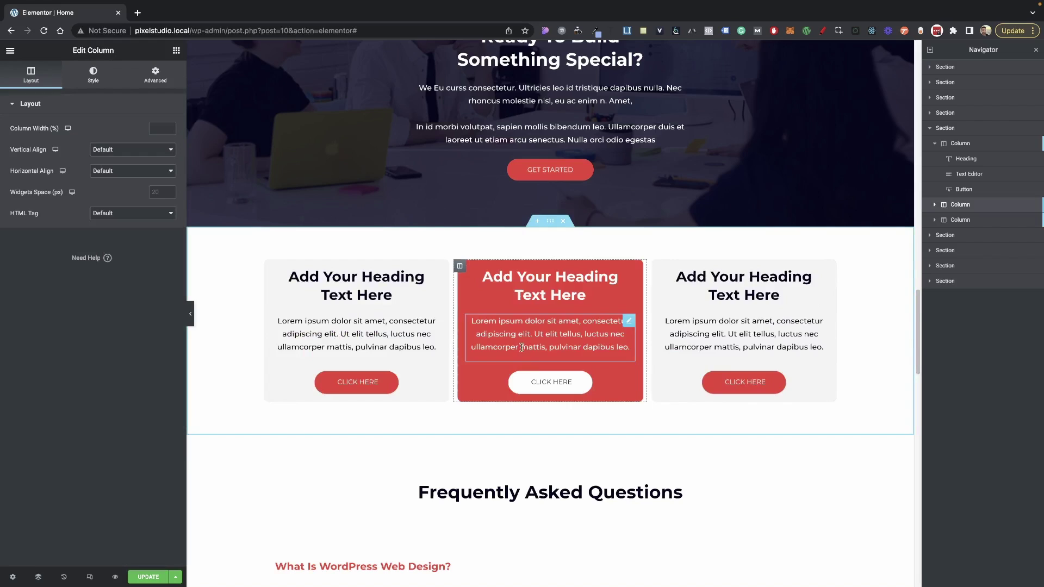
Switch the editor preview to mobile width via the responsive device options
left_click(89, 578)
left_click(509, 51)
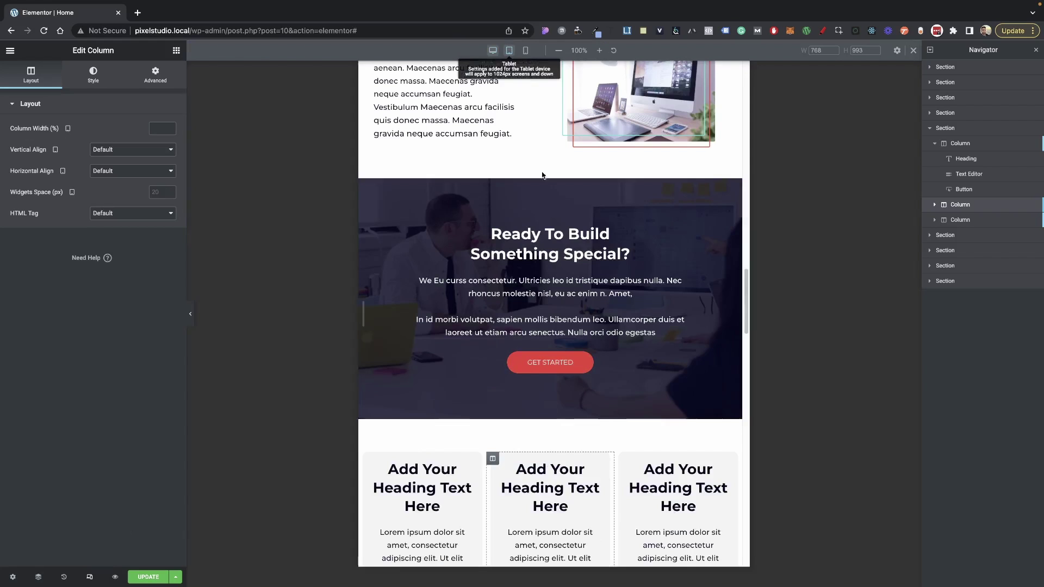
left_click(525, 50)
scroll(555, 260, "down", 2)
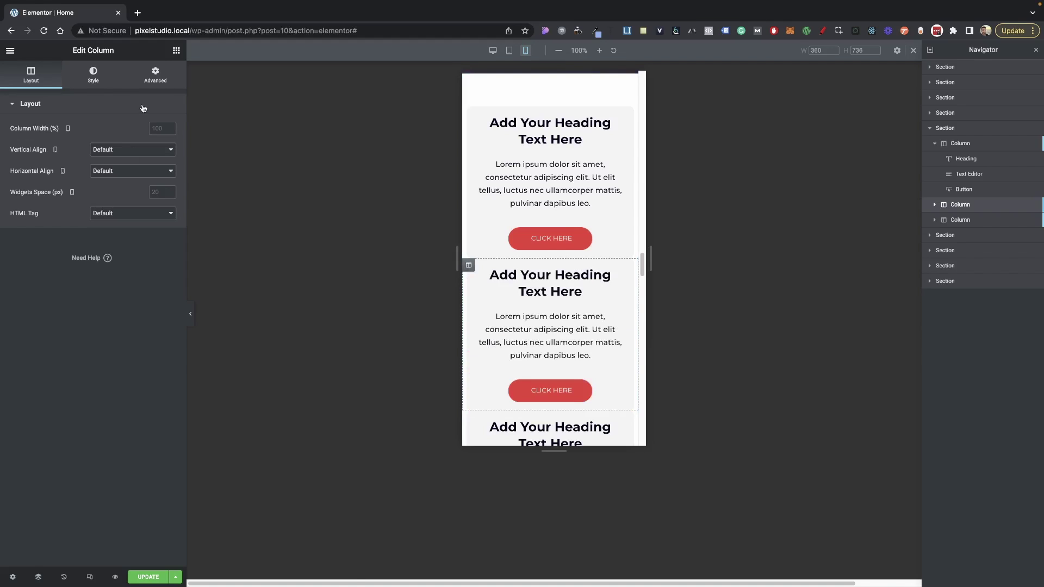
Unlink the column's mobile margins and set them to 1 top, 1 bottom, 0.5 left and right
left_click(156, 75)
left_click(160, 140)
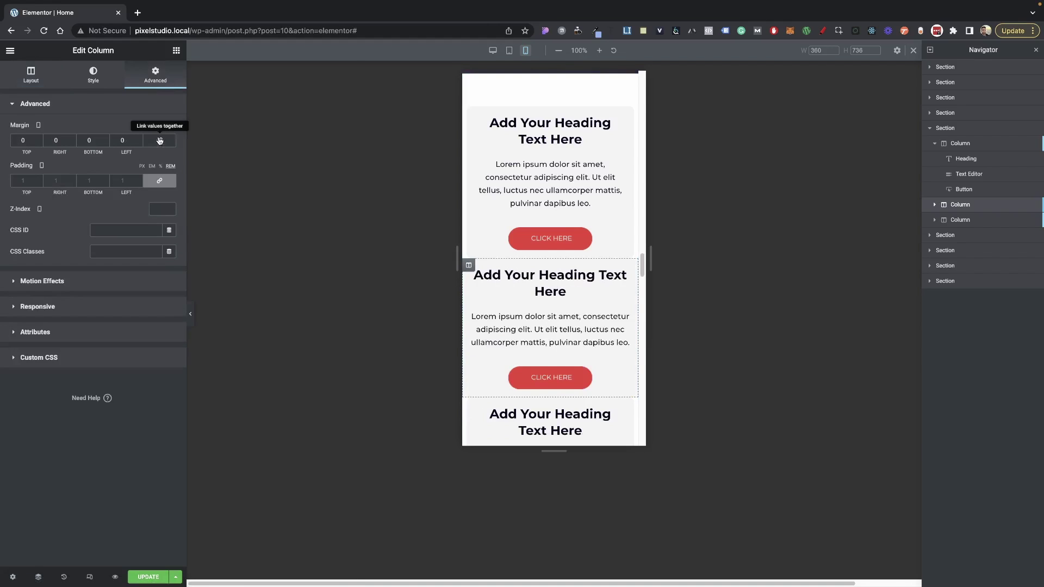
double_click(16, 138)
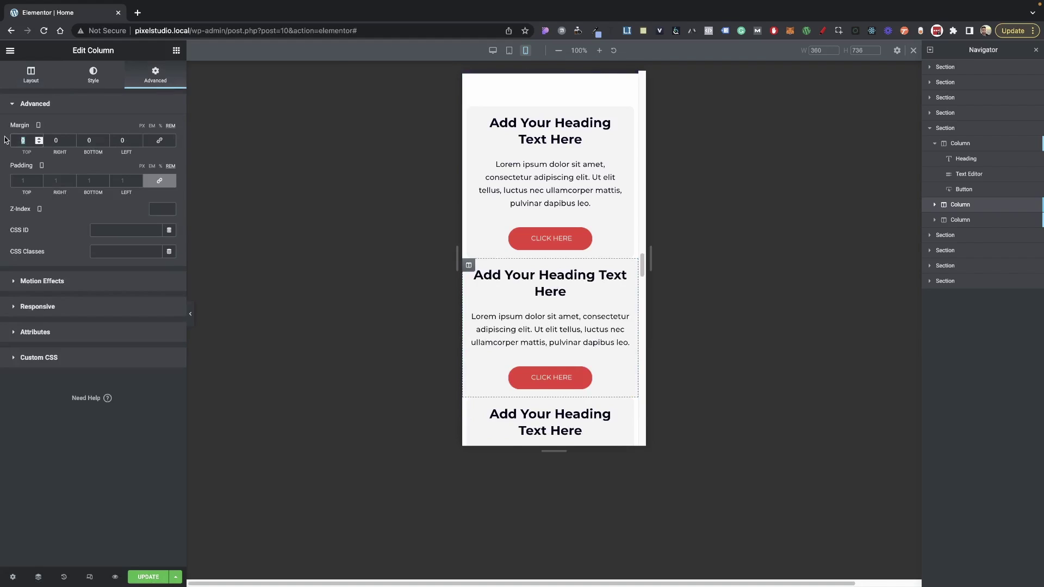
type("10")
key("BackSpace")
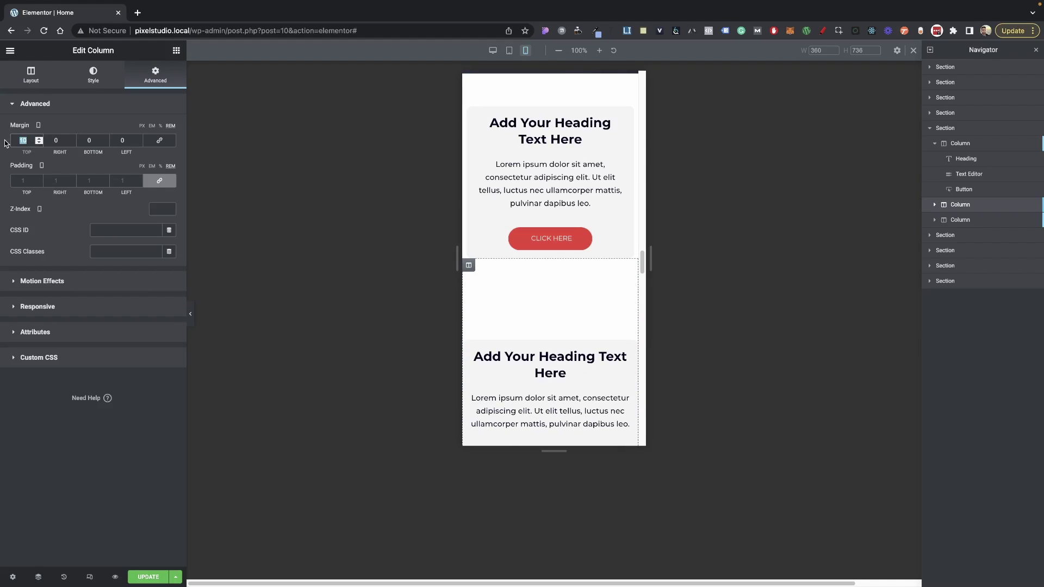
double_click(125, 141)
type("1")
key("BackSpace")
type("0")
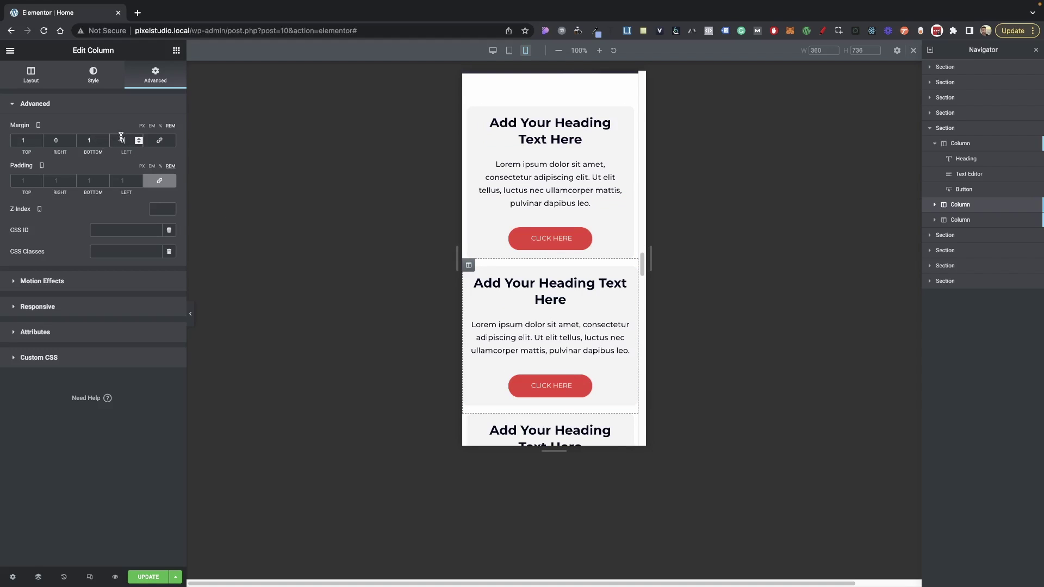
type(".5")
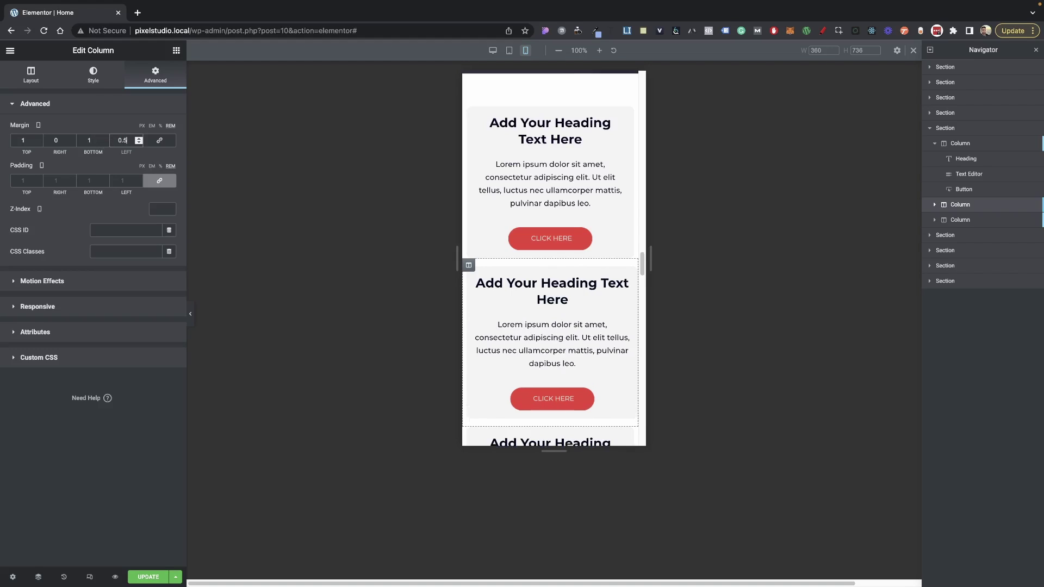
double_click(57, 141)
type(".5")
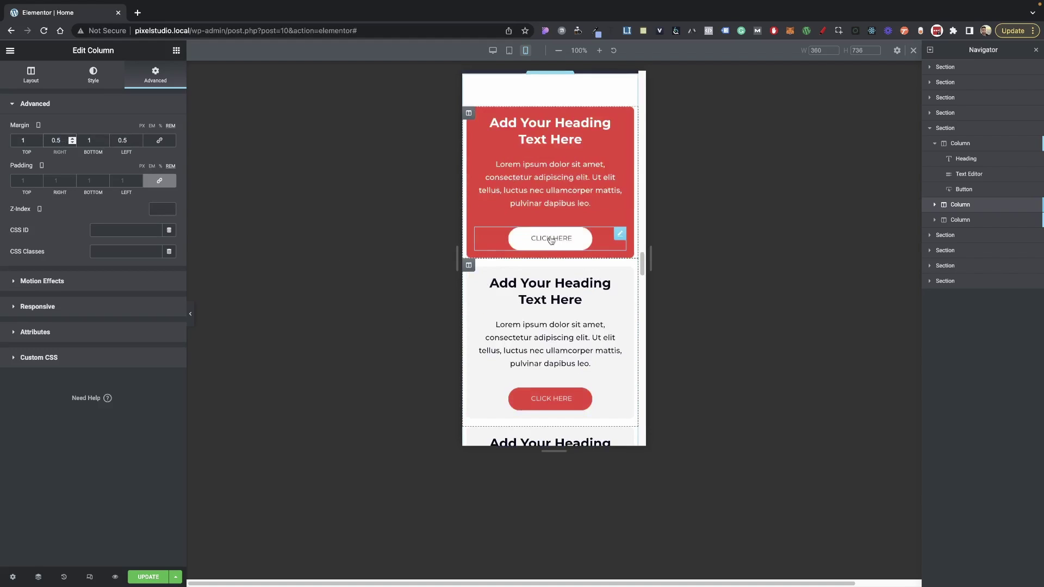
scroll(549, 245, "down", 3)
scroll(540, 295, "down", 1)
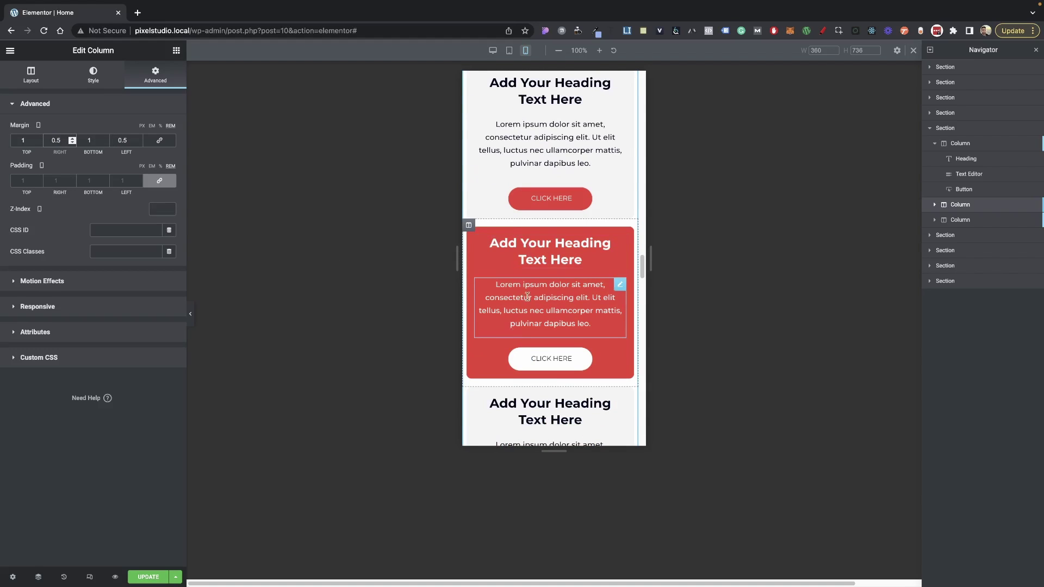
scroll(536, 302, "down", 2)
scroll(533, 308, "up", 2)
scroll(533, 308, "down", 2)
scroll(535, 305, "up", 2)
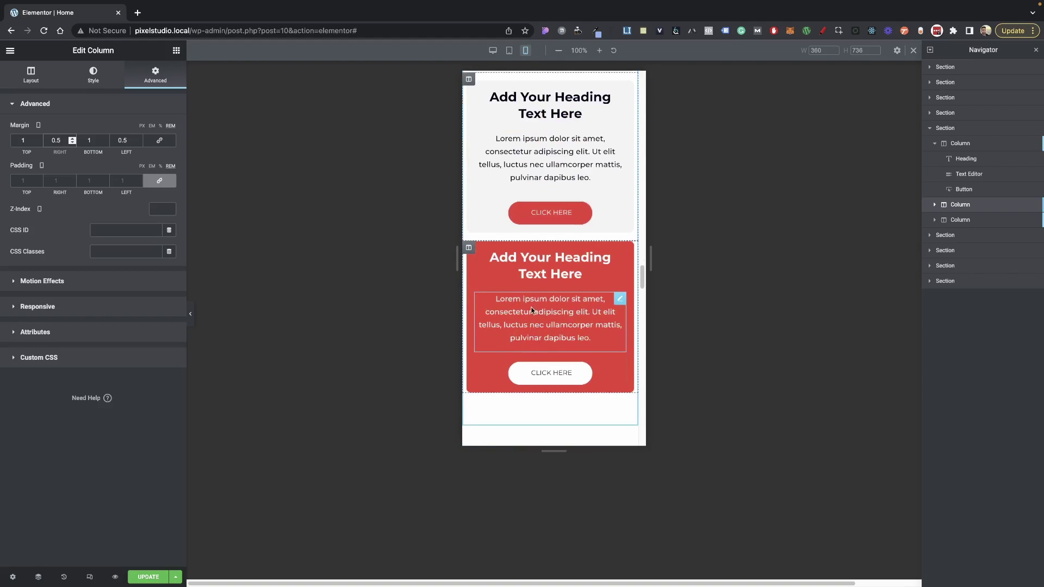
Exit mobile preview with Super+Shift+M to see the three boxes side by side again
key("super+shift+m")
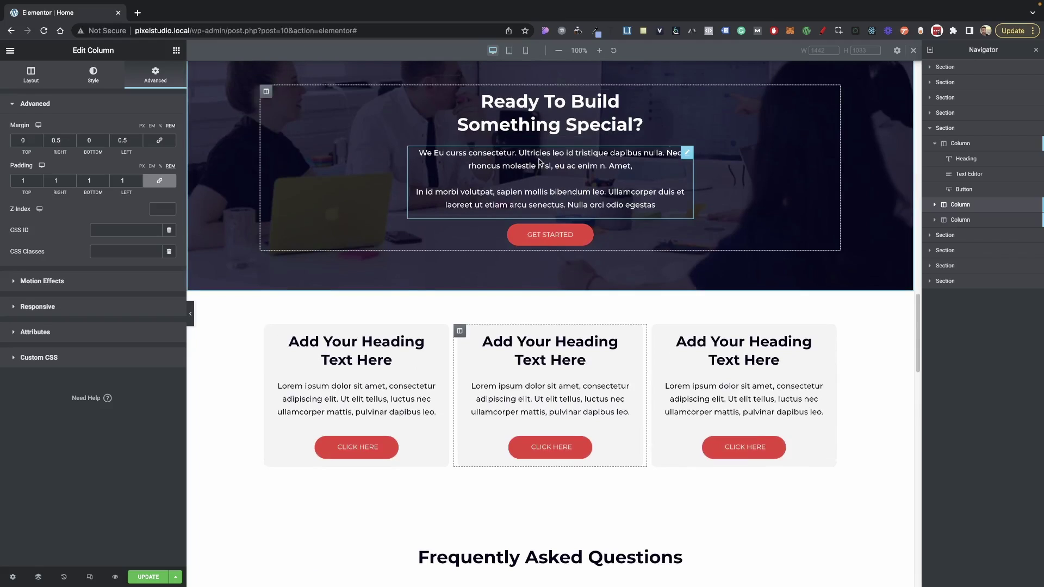